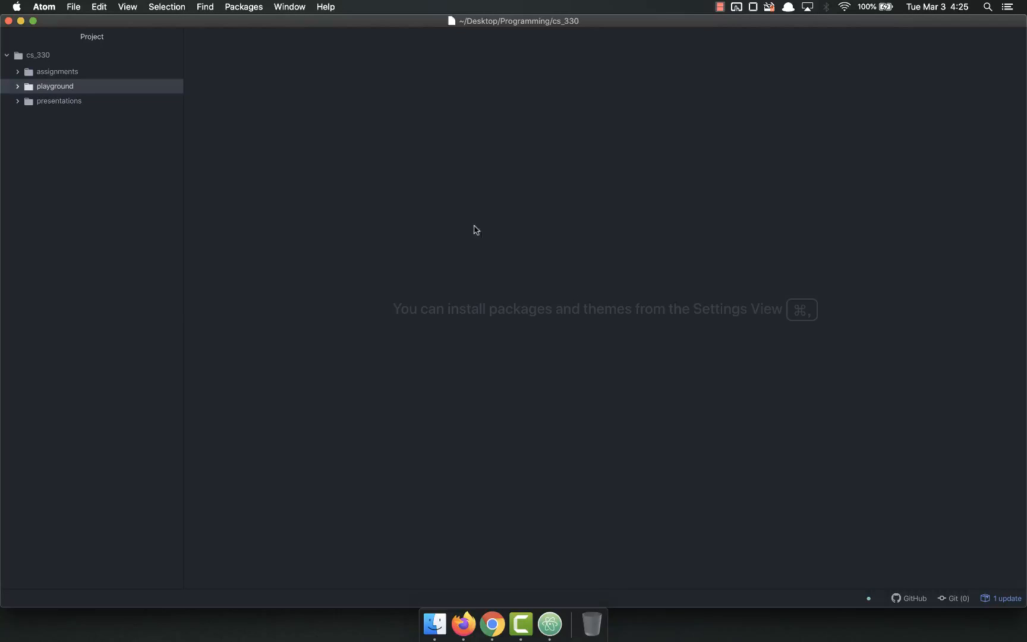
Create index.html in playground and expand the html snippet into full boilerplate
left_click(58, 90)
type("ayground/")
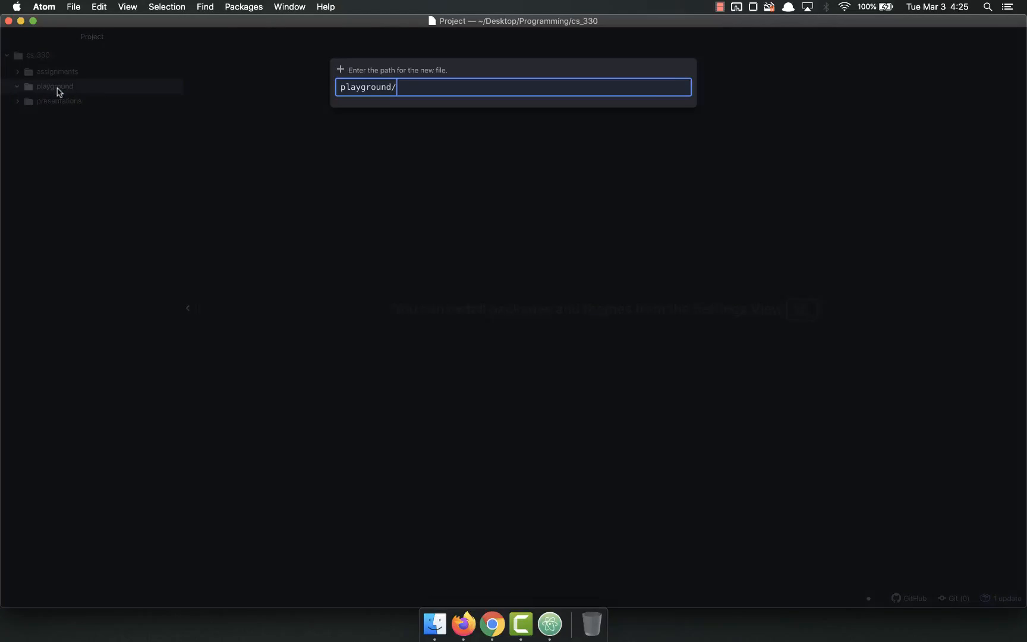
type("index.htm")
type("l")
key("Return")
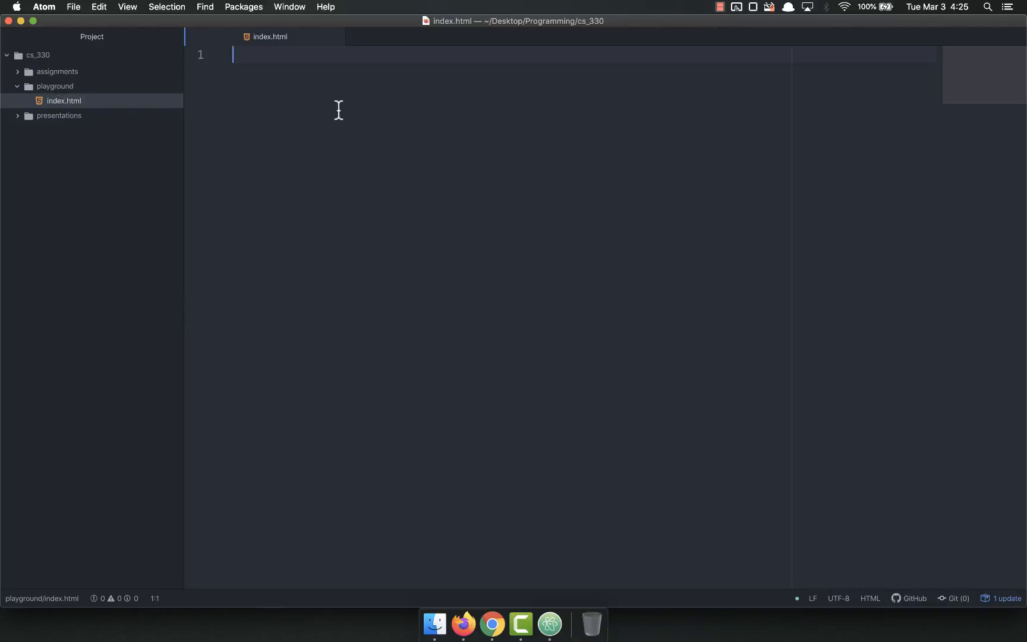
type("html>")
key("Tab")
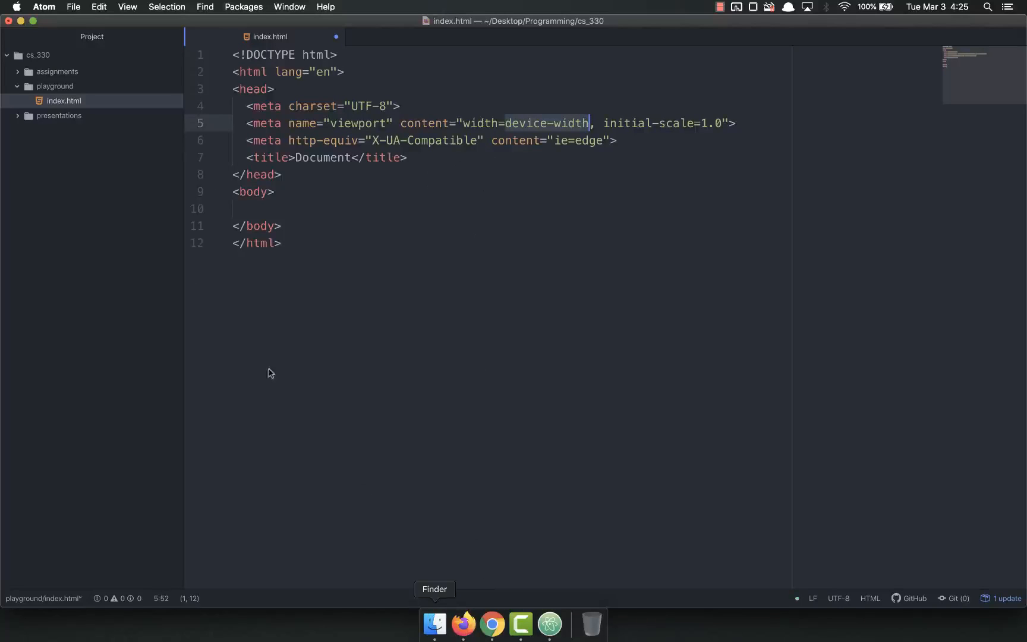
Reveal index.html in Finder and open it with Google Chrome
right_click(65, 101)
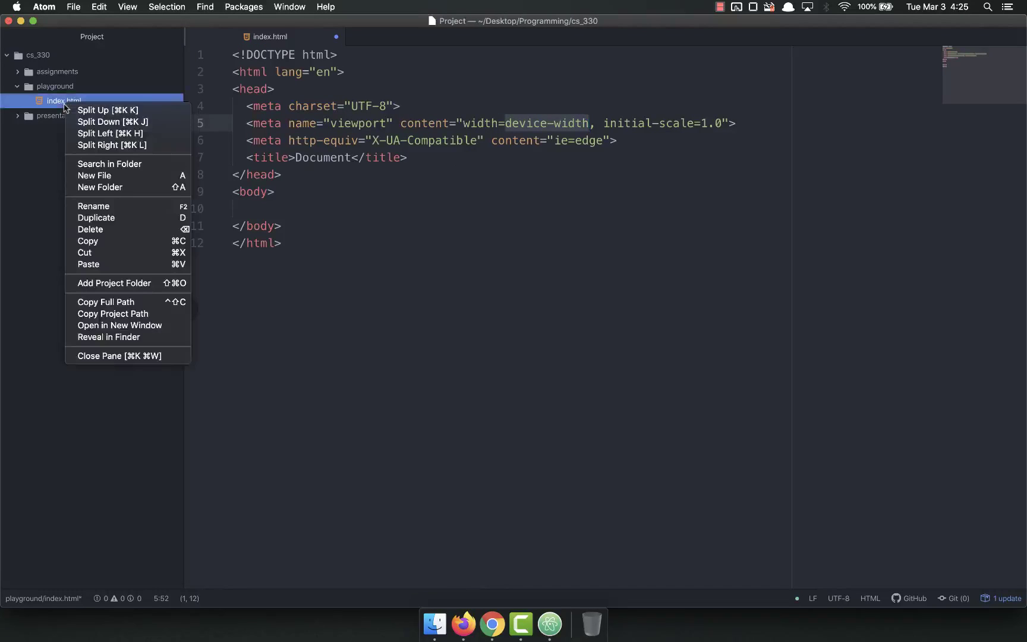
left_click(138, 338)
right_click(515, 309)
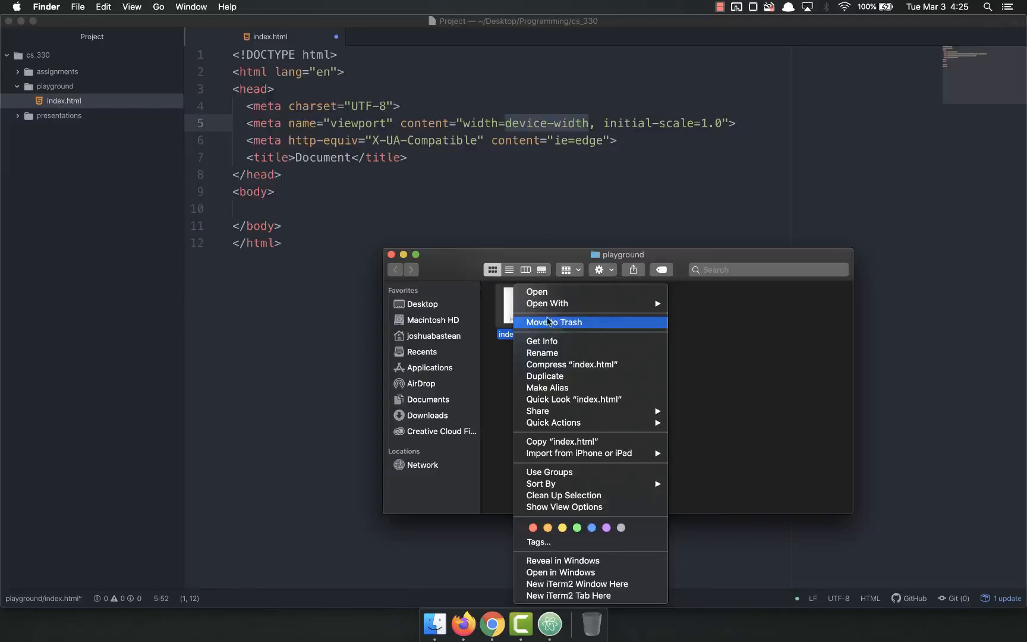
mouse_move(547, 303)
left_click(718, 337)
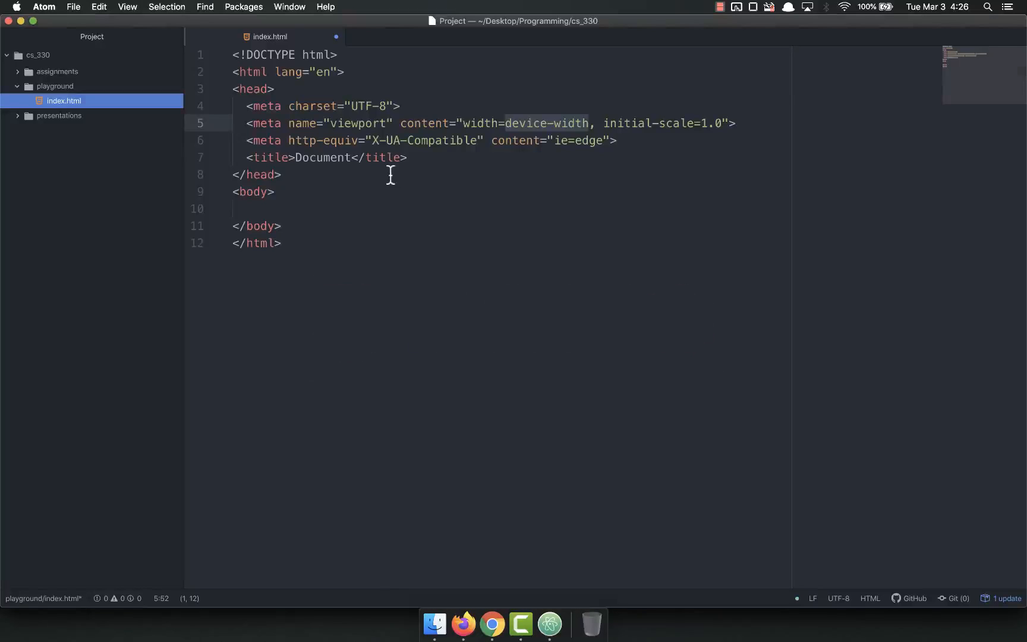
Replace the title text Document with Link JS to HTML
double_click(335, 158)
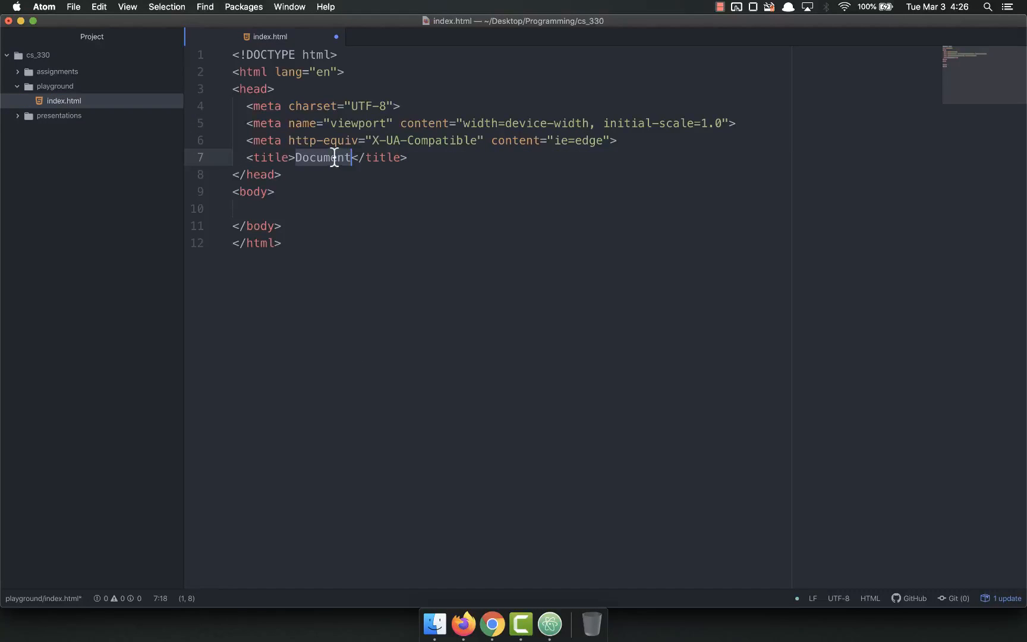
type("Link t")
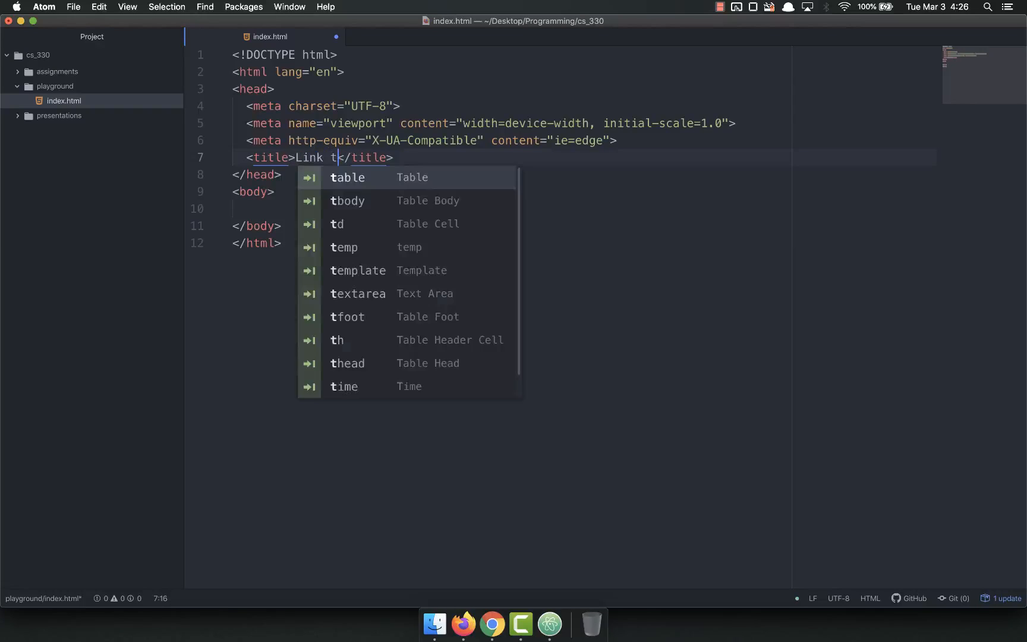
key("BackSpace")
type("JS to HTML")
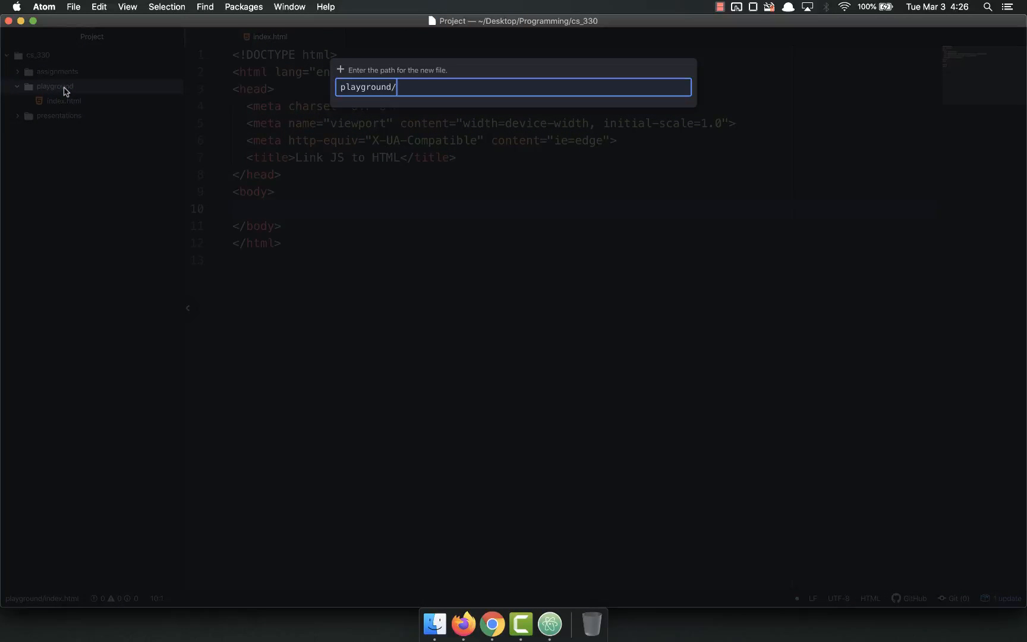
type("scripts.")
type("js")
Create and save scripts.js with alert("It's WORKING!"), then return to index.html
key("Return")
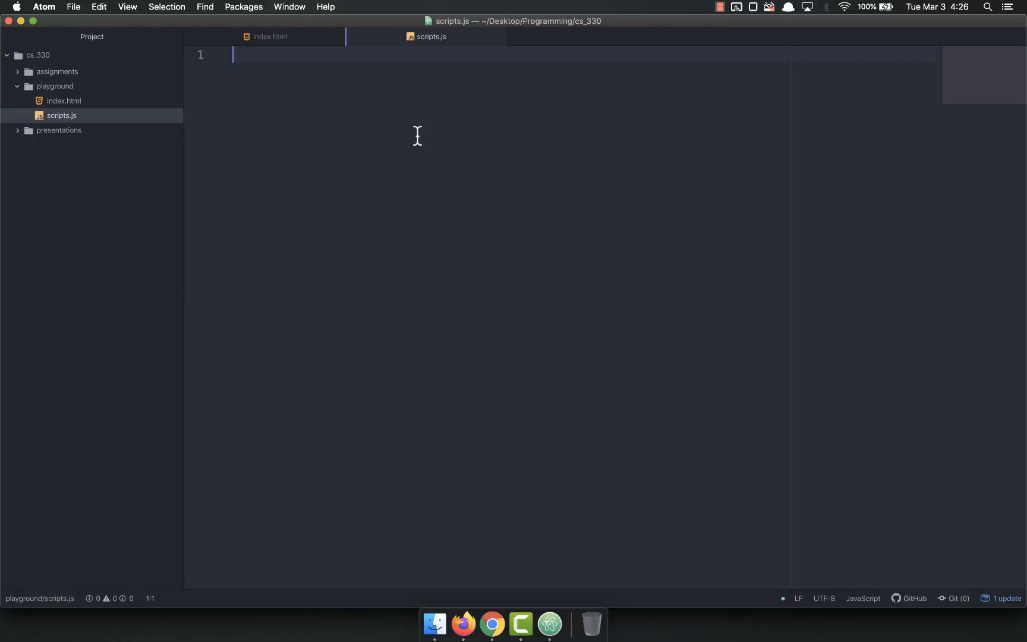
type("alert(\"")
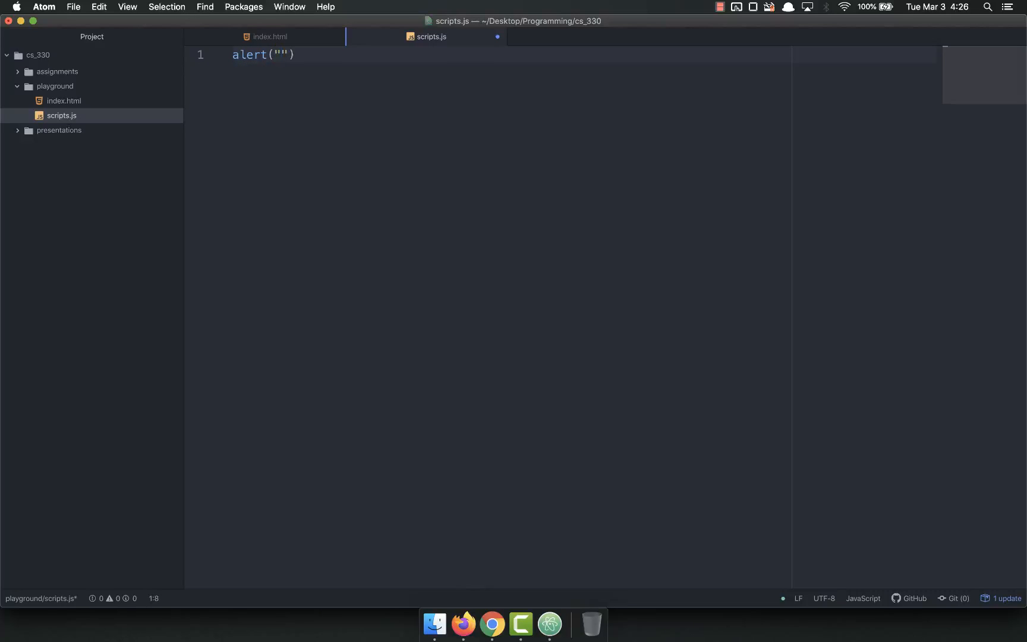
type("It's WORKING")
type("!\")")
type(";")
key("super+s")
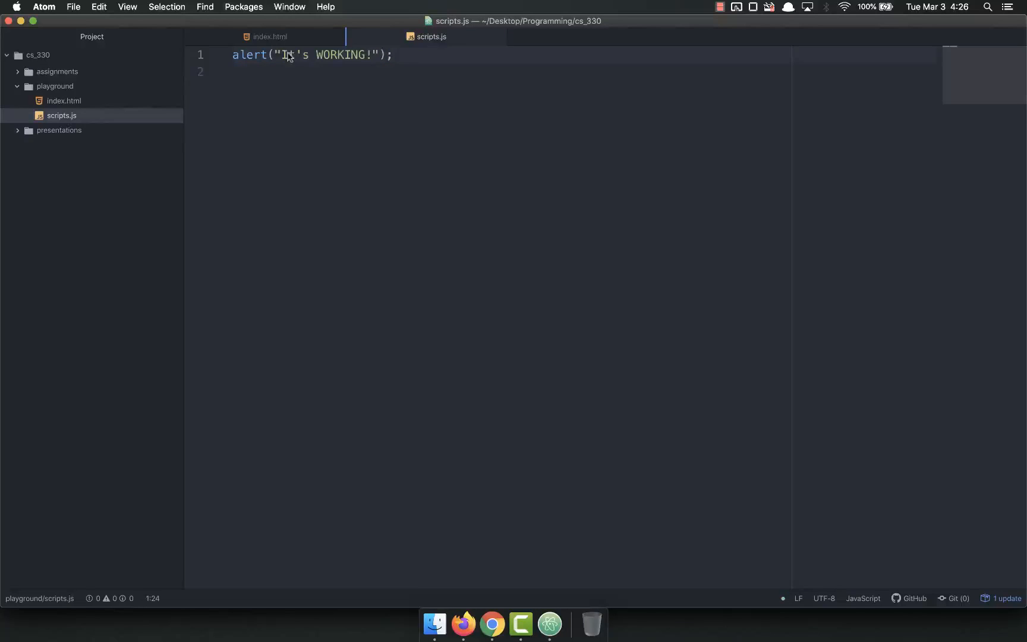
left_click(275, 44)
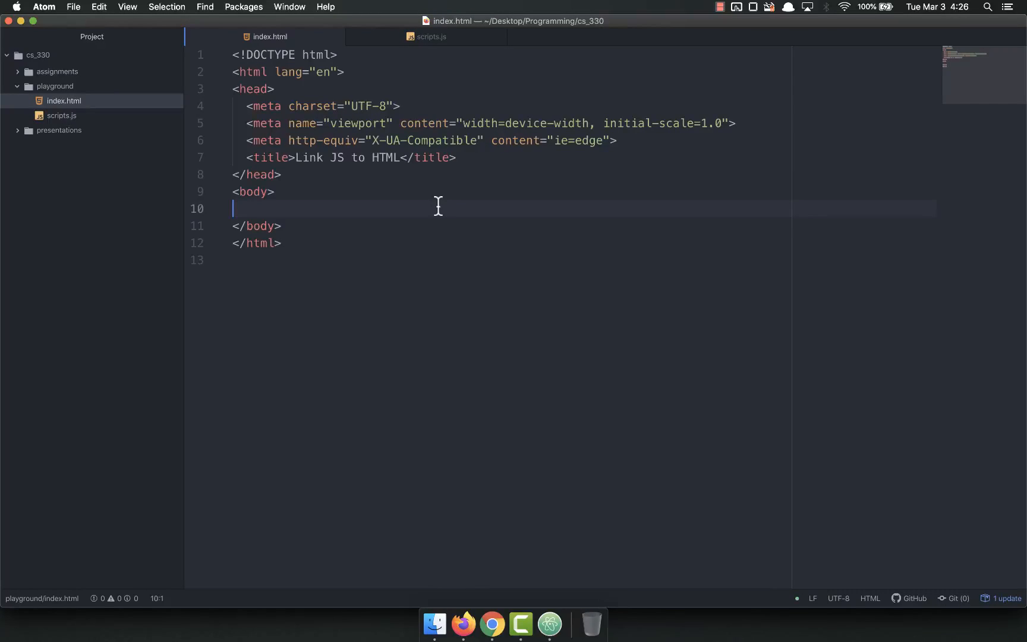
Add an h1 Scripts File heading and a script tag with src="scripts.js", then save
key("Tab")
key("Return")
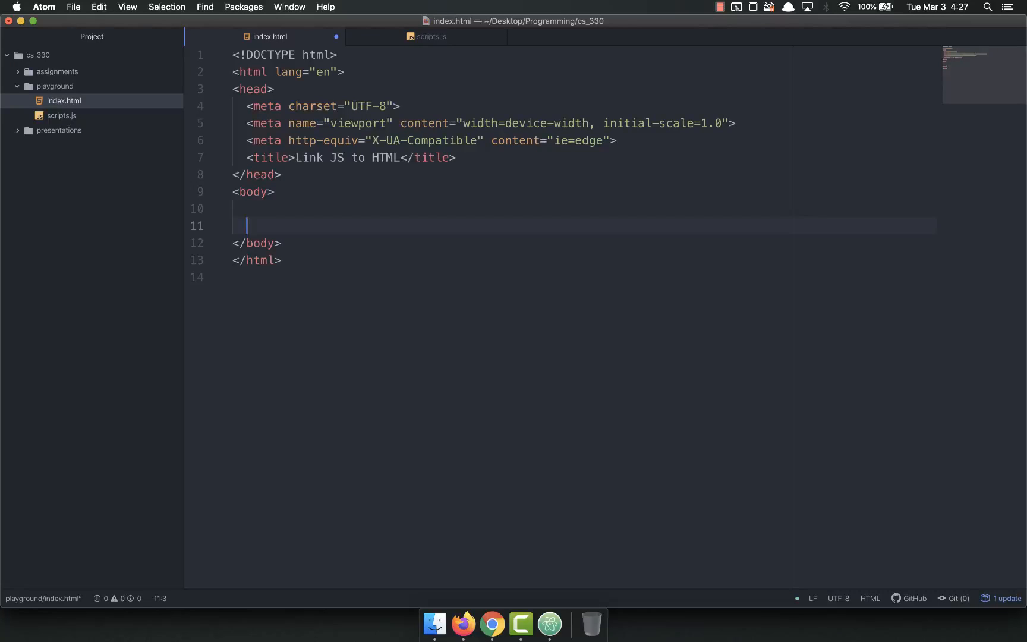
type("<script")
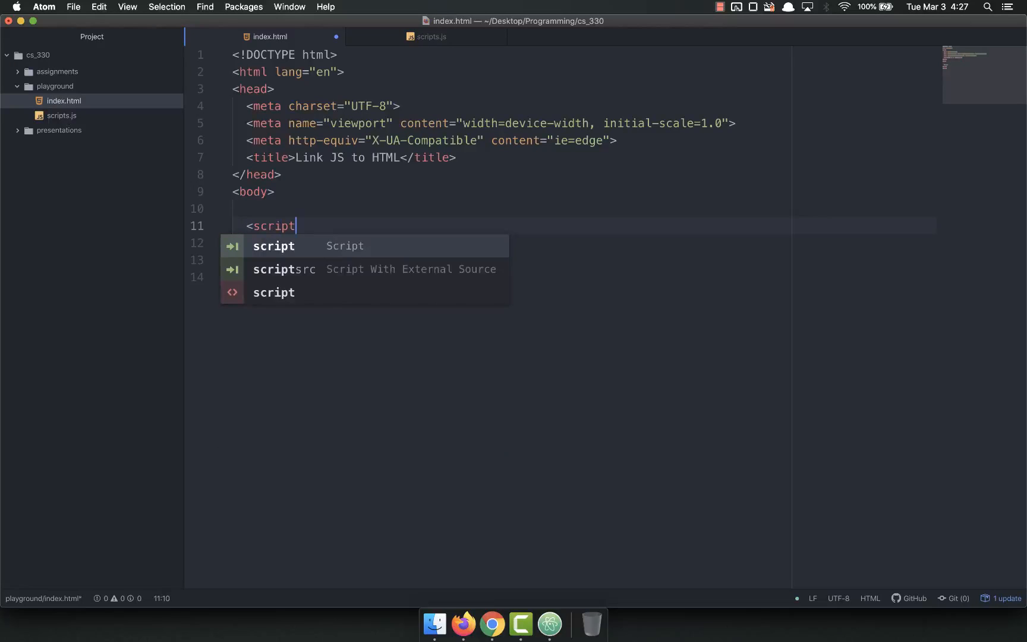
type(">")
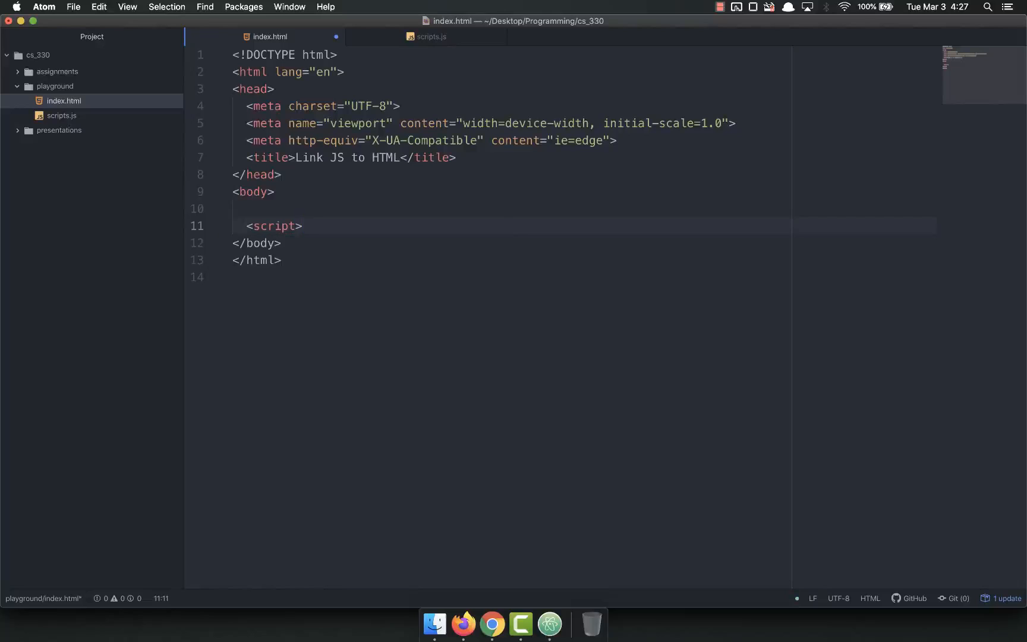
type("</script")
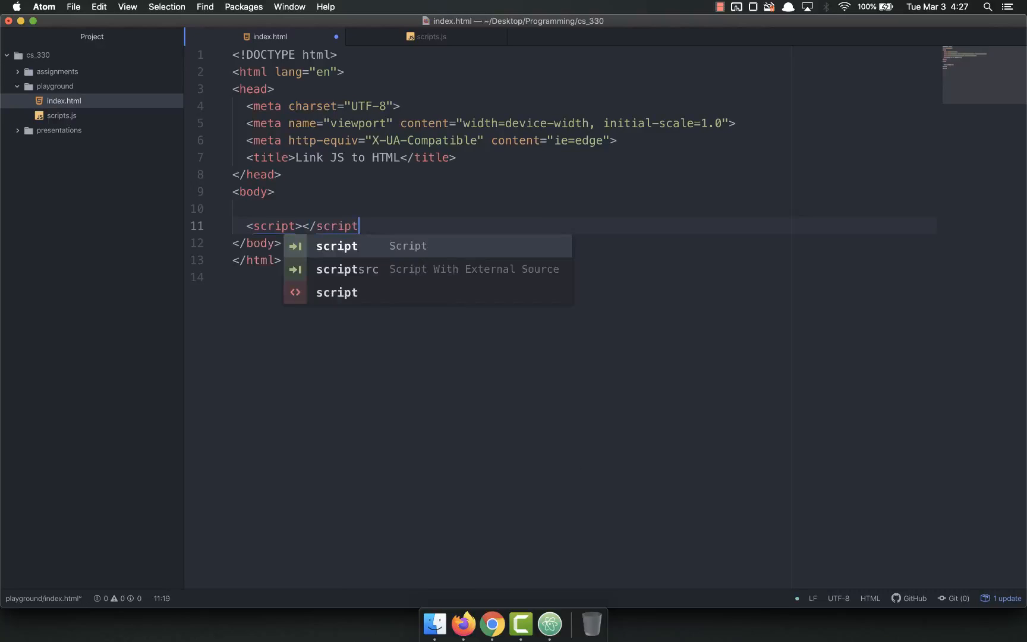
type(">")
left_click(297, 227)
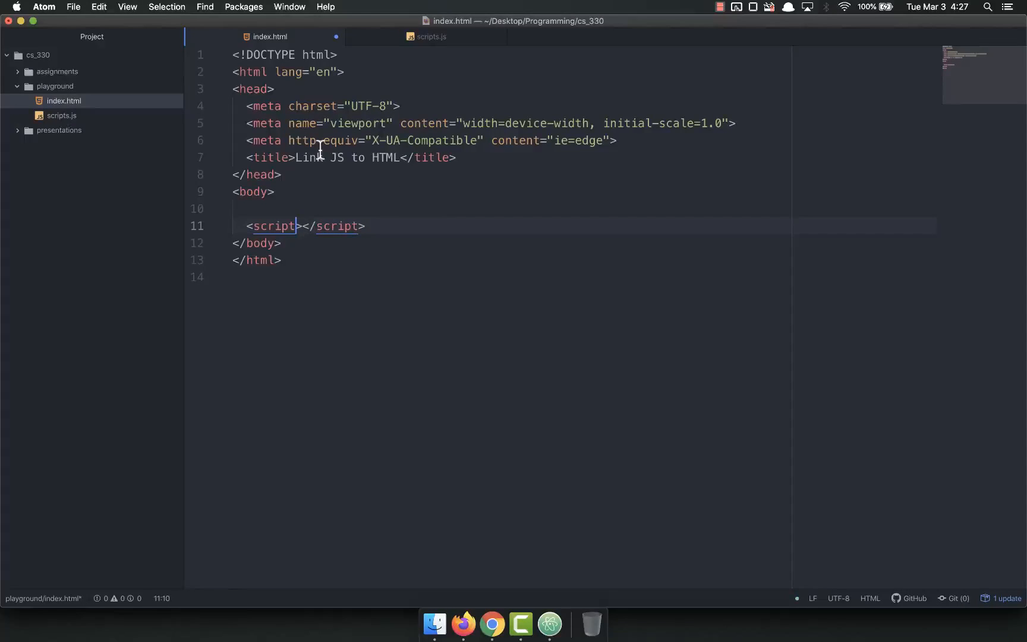
type("src=")
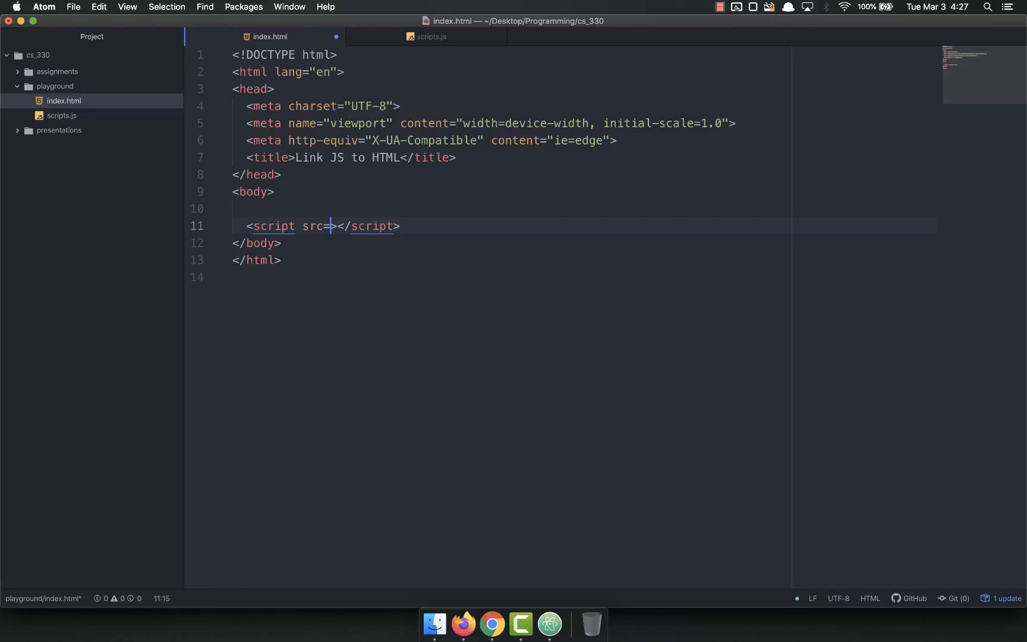
type("\"")
type("scrip")
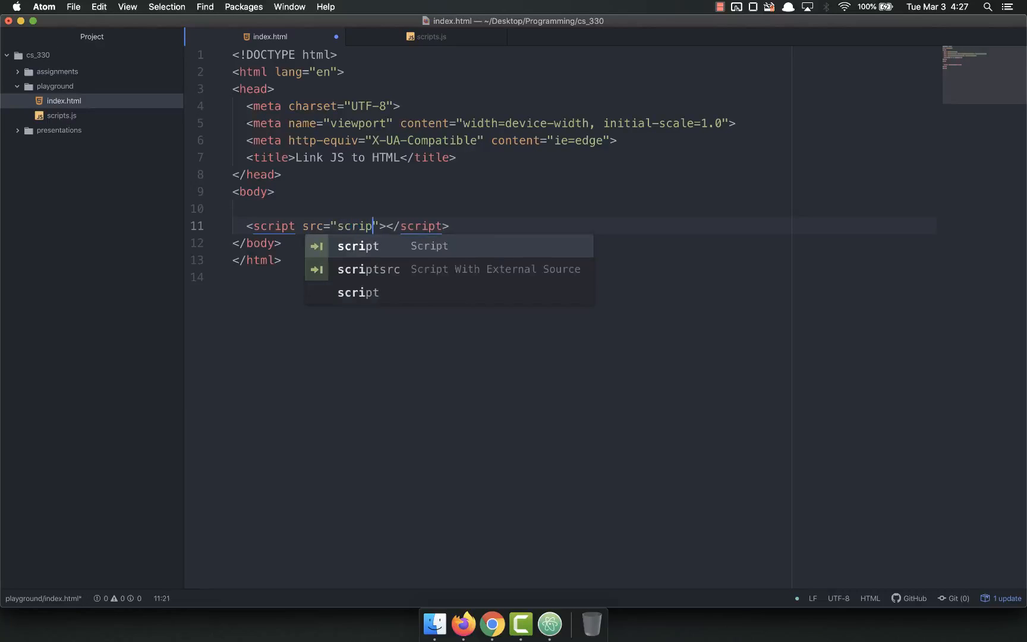
type("ts.js")
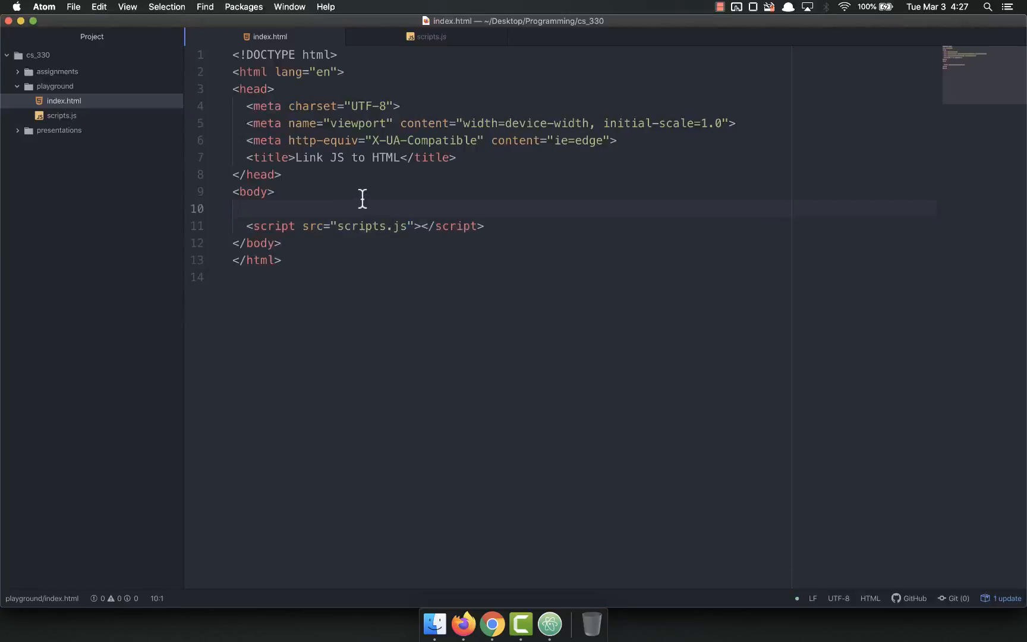
type("h")
key("Return")
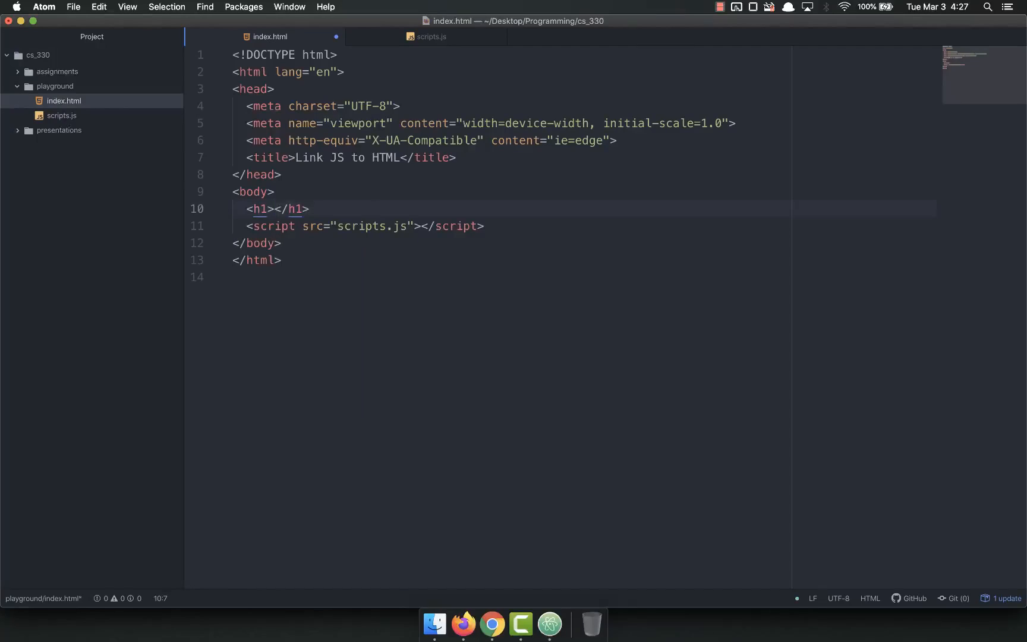
type("Scripts Fi")
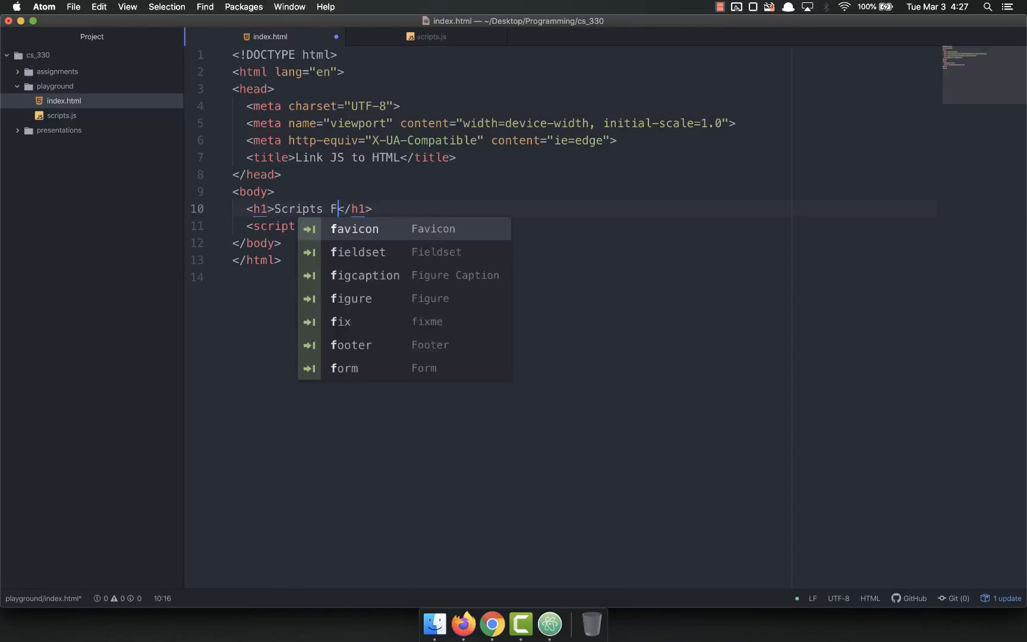
type("le")
key("super+s")
Reload the page in Chrome, confirm the It's WORKING! alert, and return to Atom
key("super+Tab")
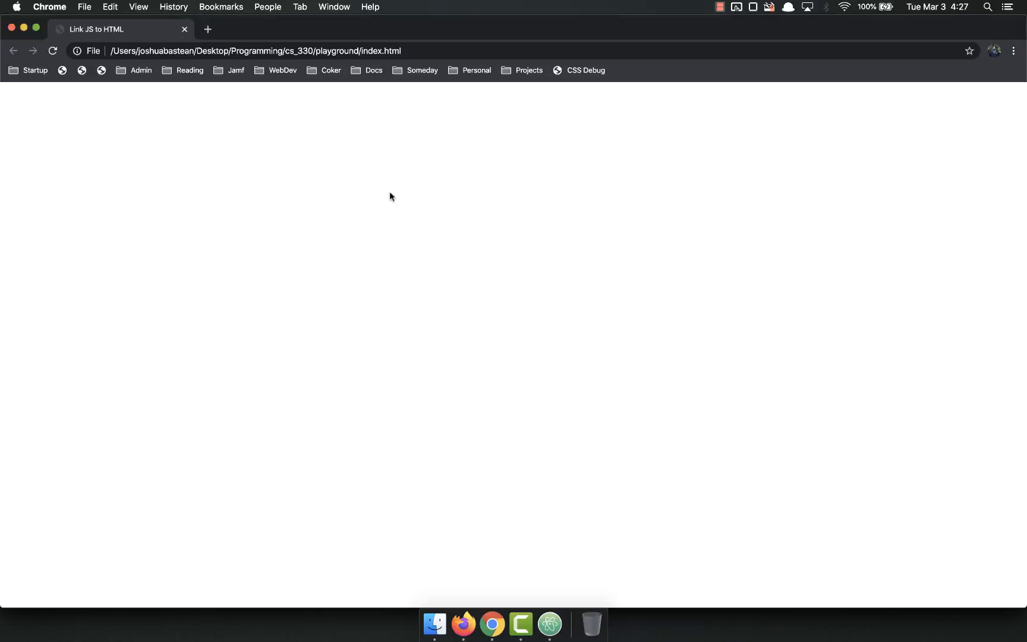
key("super+r")
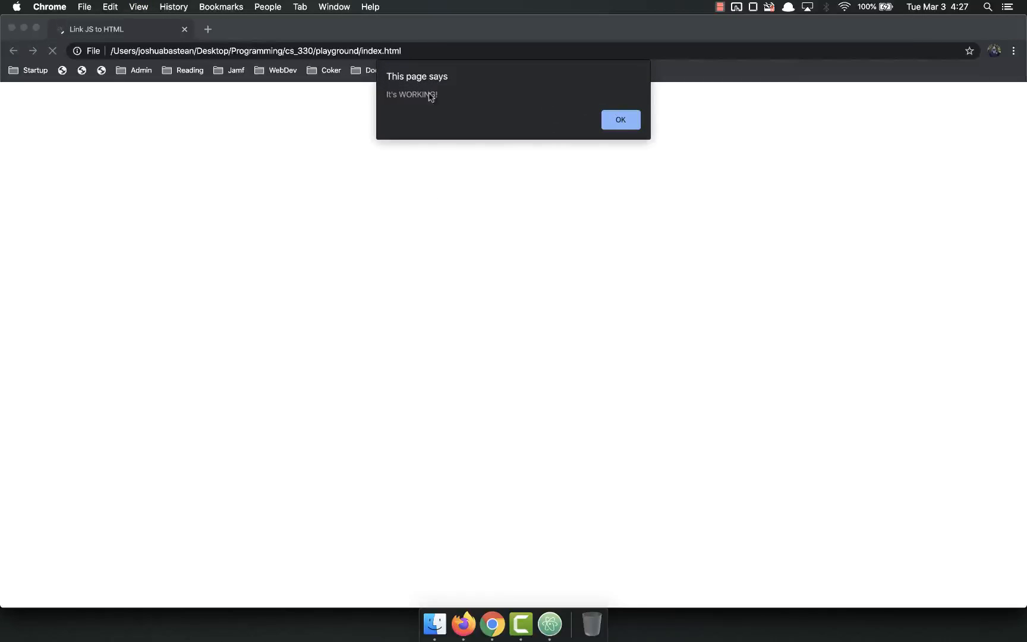
left_click(623, 124)
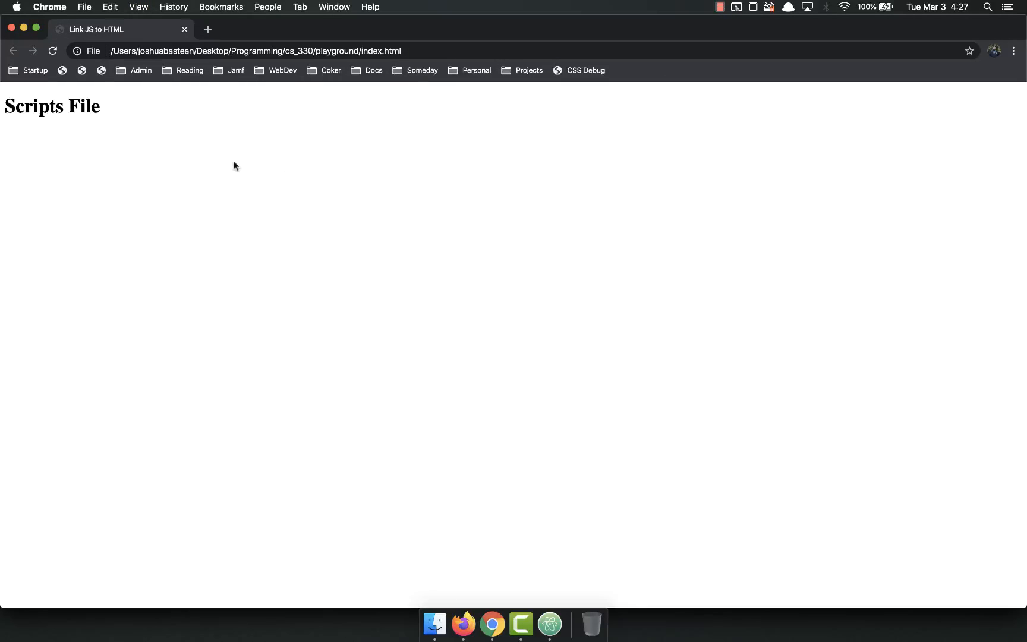
key("super+Tab")
Change the script src to the nonexistent skhjdfskhgf.js and reload Chrome, getting no alert
left_click_drag(338, 231, 385, 231)
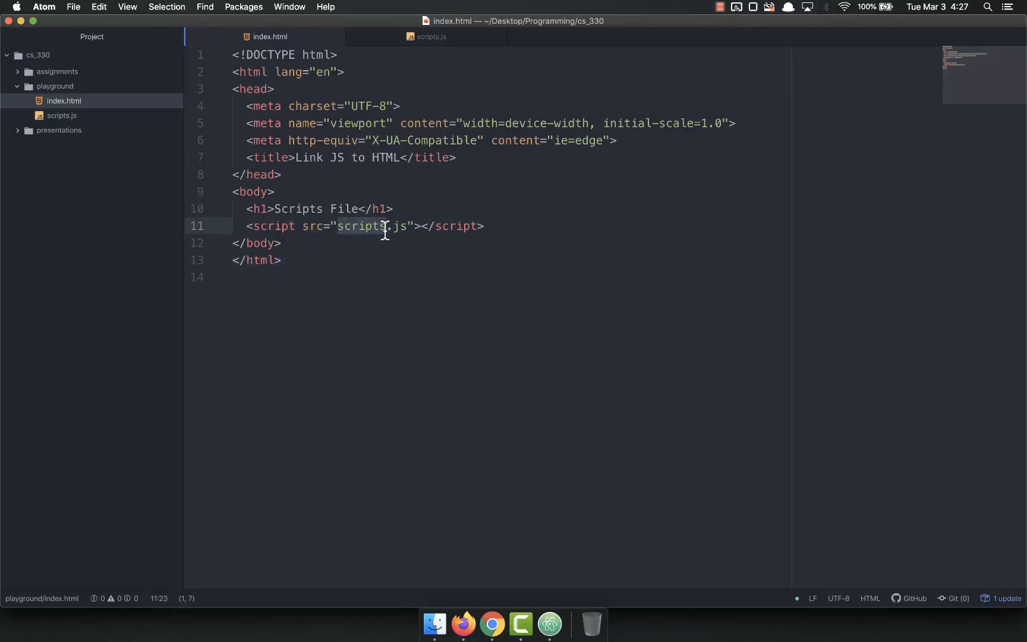
type("skhjdfskhgf")
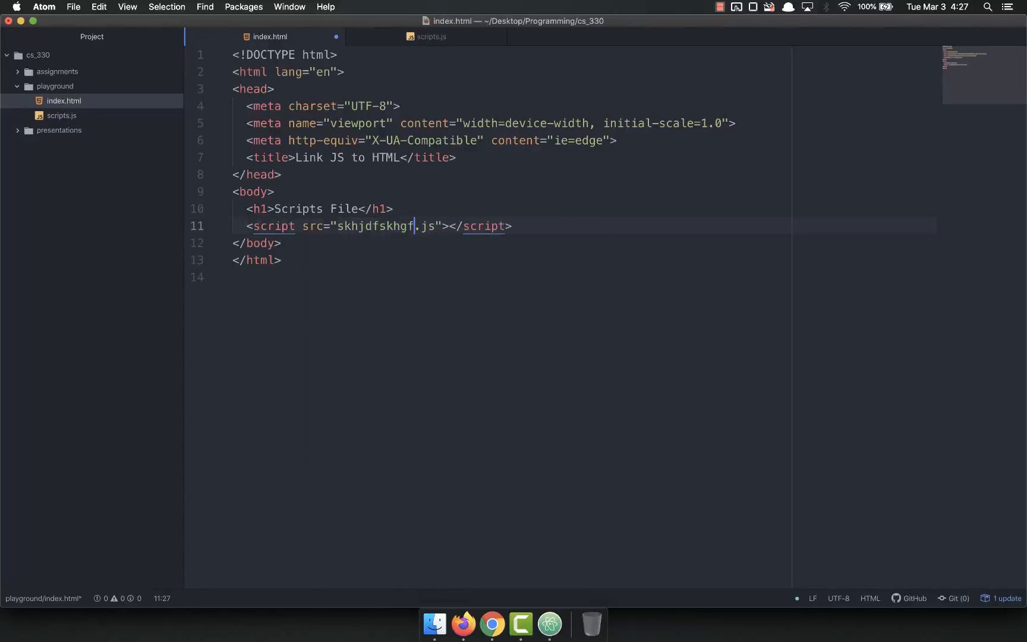
left_click(431, 206)
key("super+Tab")
key("super+r")
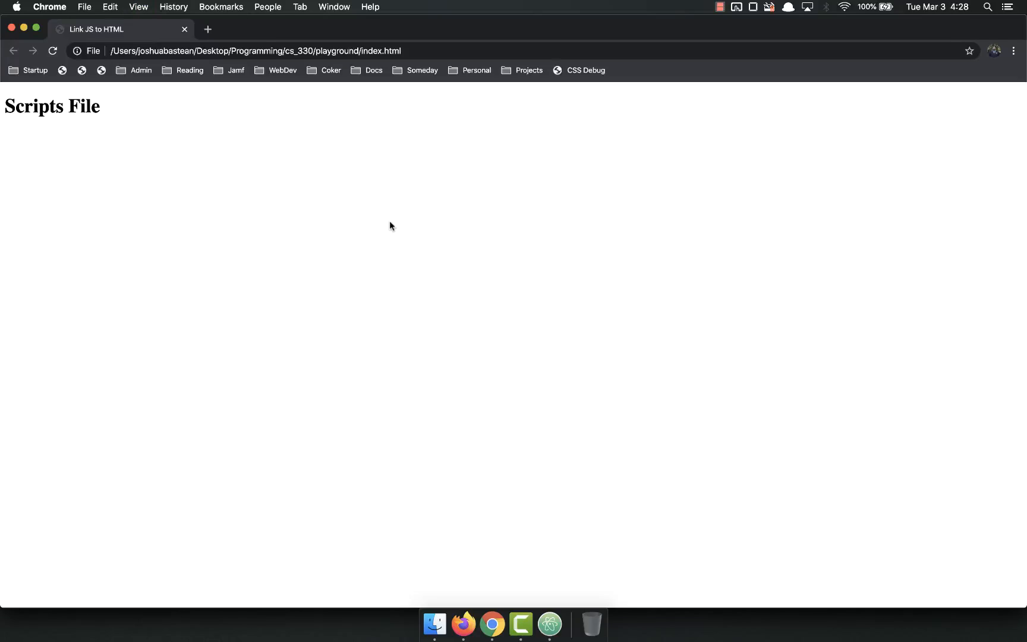
Show the DevTools console's file-not-found error for skhjdfskhgf.js
key("super+alt+j")
left_click(61, 242)
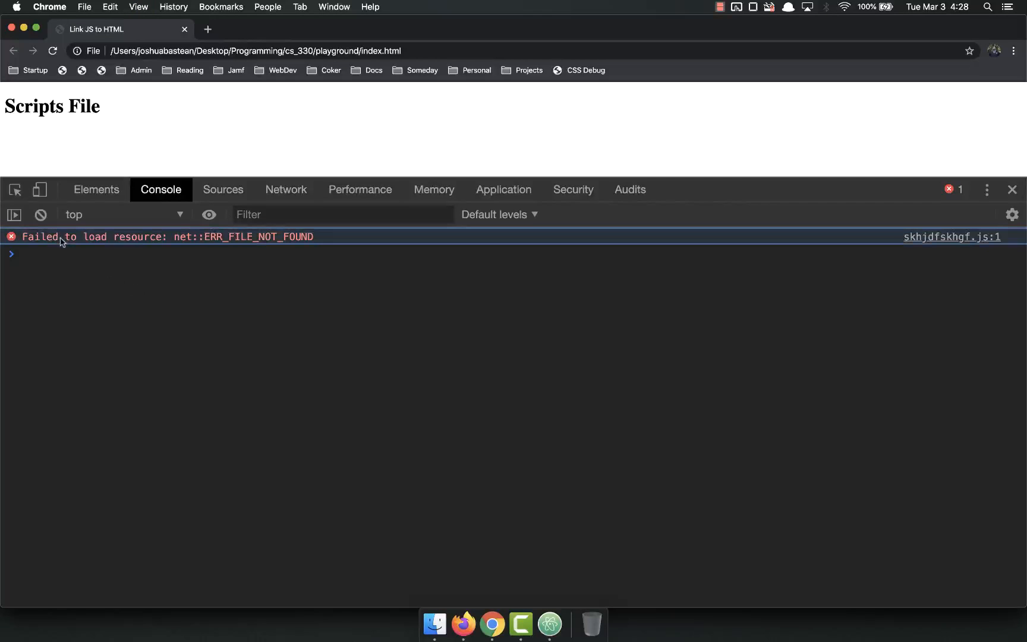
left_click_drag(33, 239, 240, 247)
left_click(256, 293)
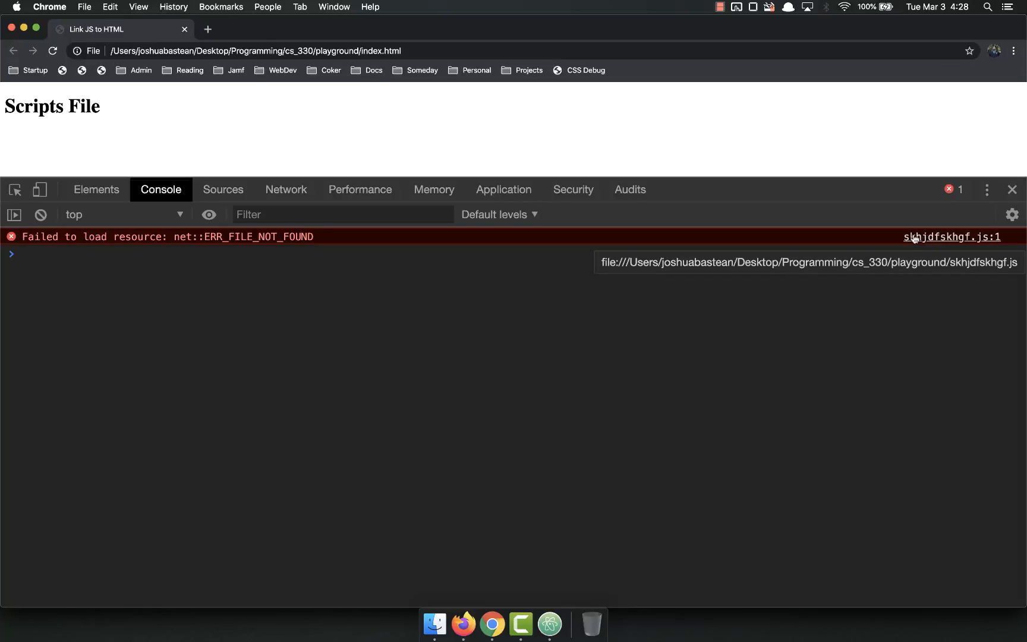
Compare the error with the alert line in scripts.js, then return to index.html
key("super+Tab")
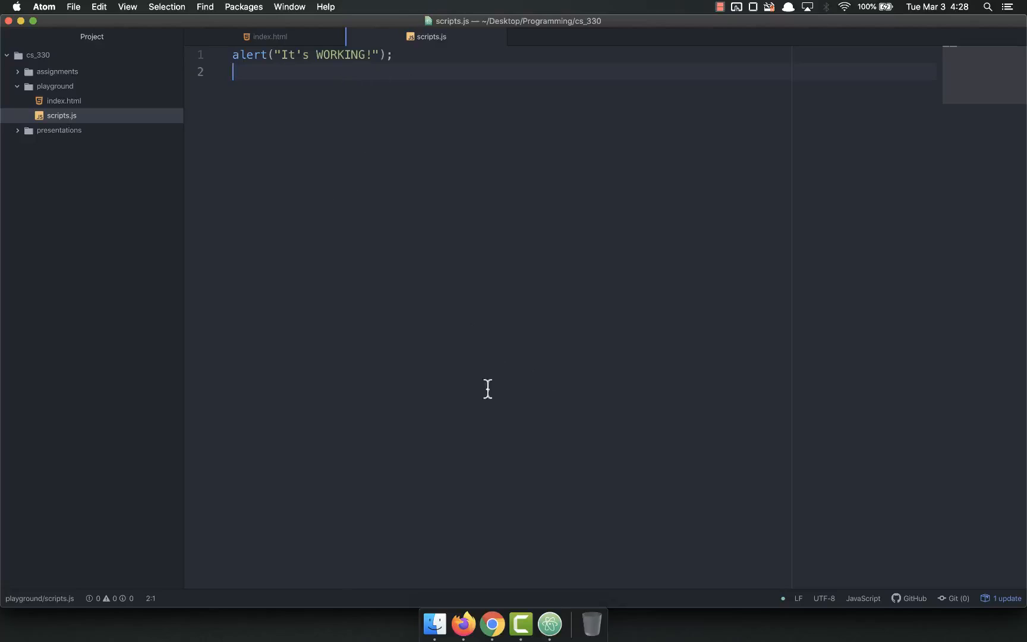
key("super+Tab")
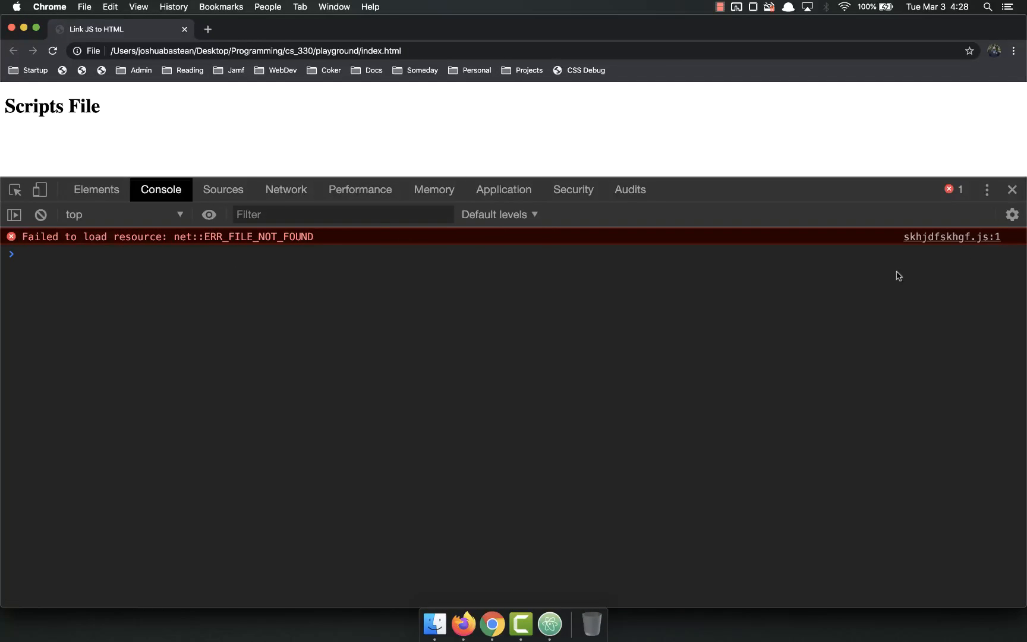
key("super+Tab")
left_click_drag(257, 74, 212, 42)
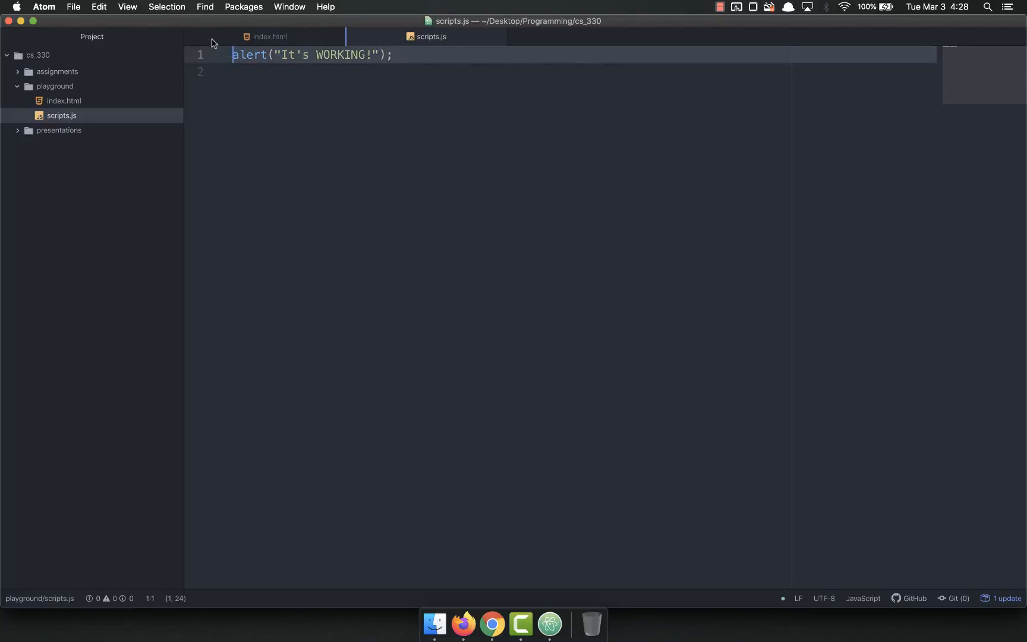
left_click(289, 81)
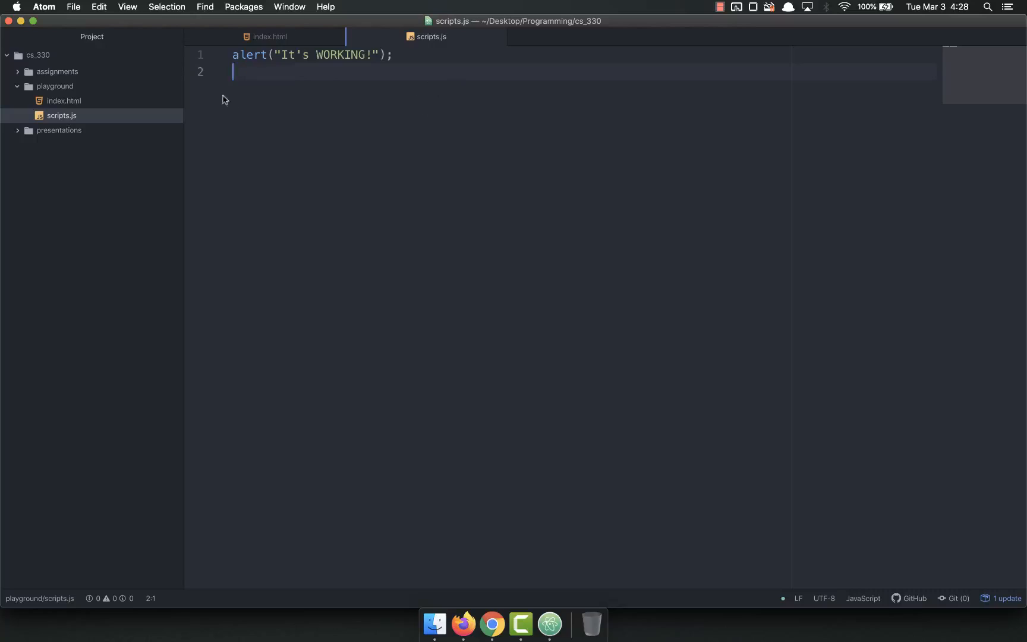
left_click(275, 36)
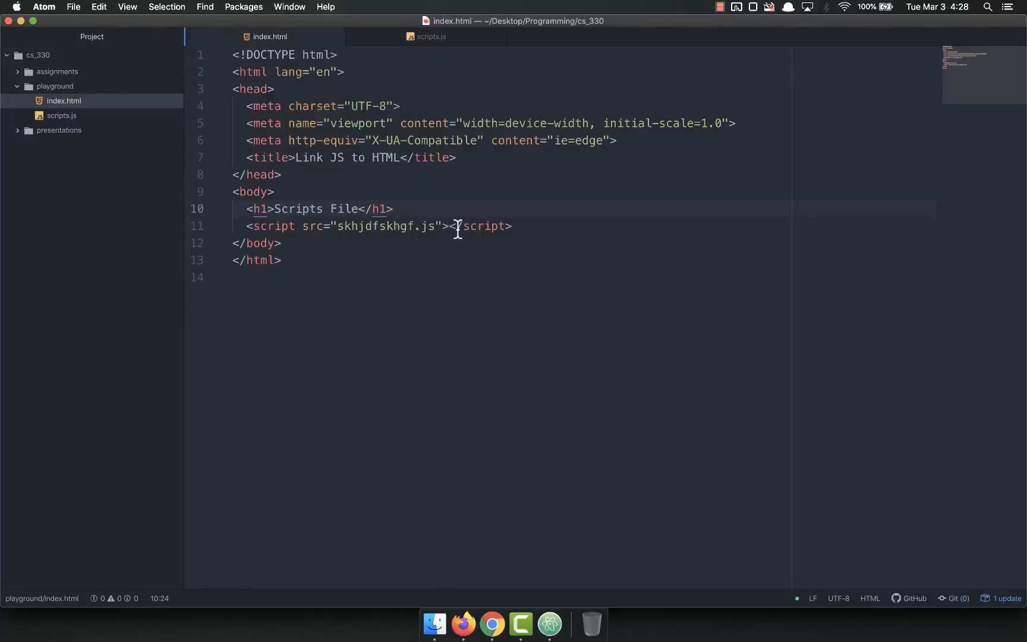
Restore the src to scripts.js, reload Chrome to see the alert again, and return to Atom
left_click_drag(415, 226, 343, 228)
type("s")
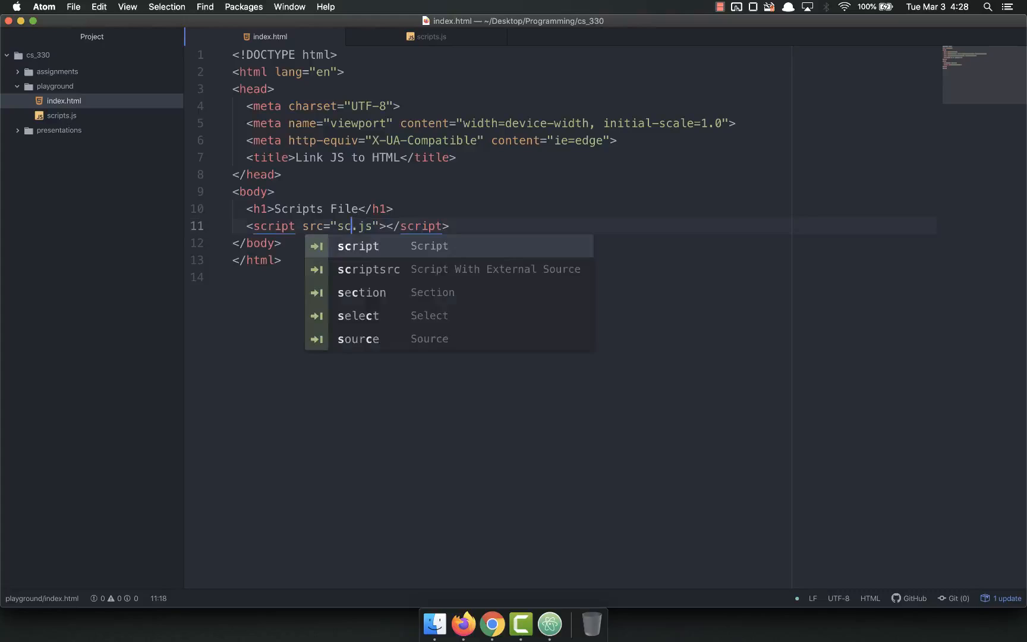
type("cripts")
key("Escape")
left_click(438, 36)
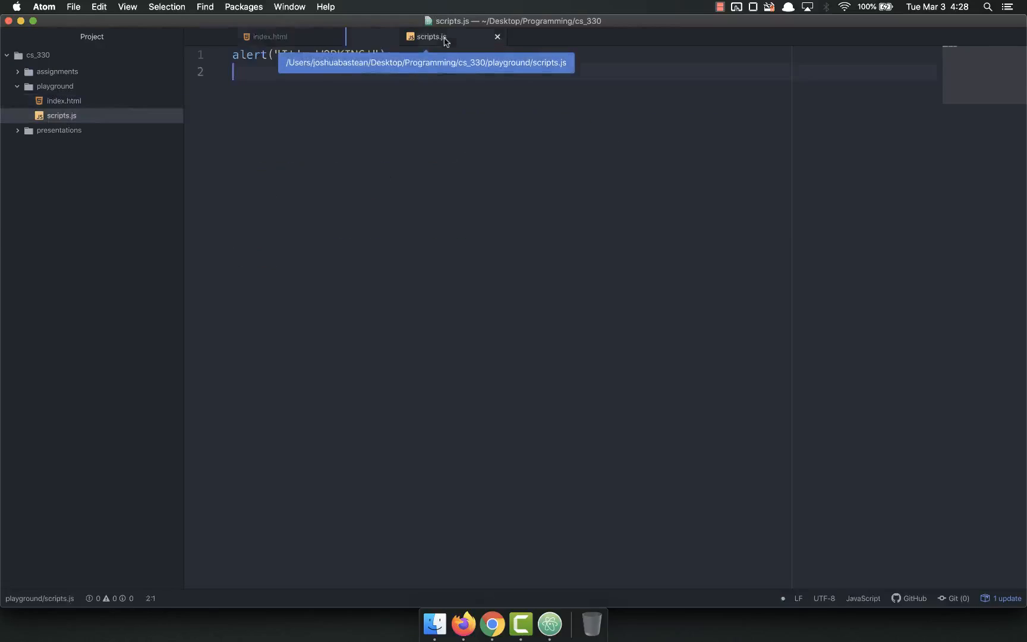
left_click(620, 121)
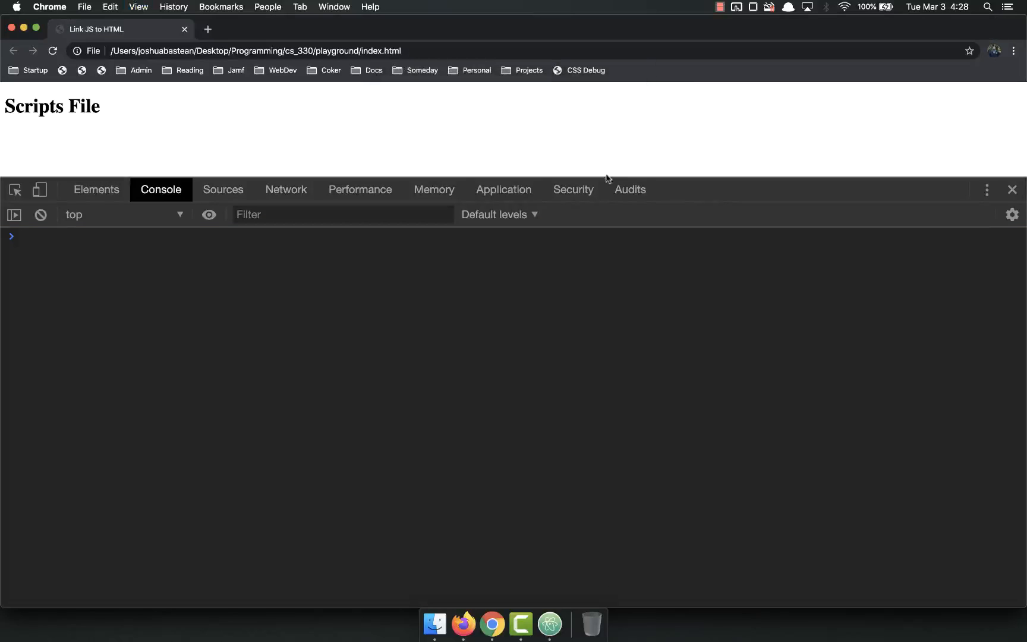
key("super+Tab")
Replace the alert with const username = prompt("What's your username?");
left_click(430, 37)
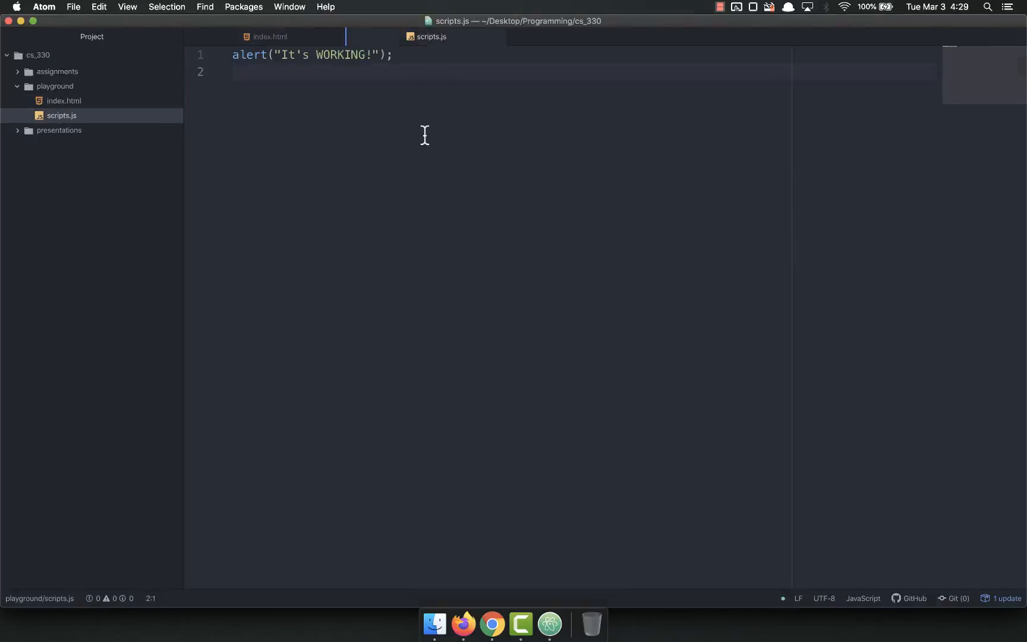
key("super+a")
key("BackSpace")
type("con")
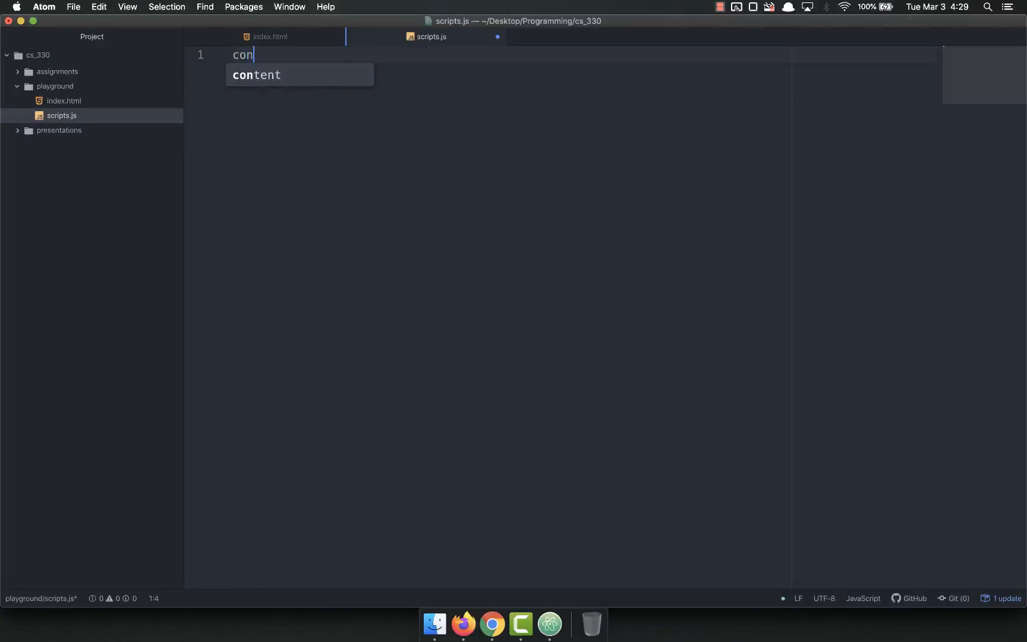
type("st username")
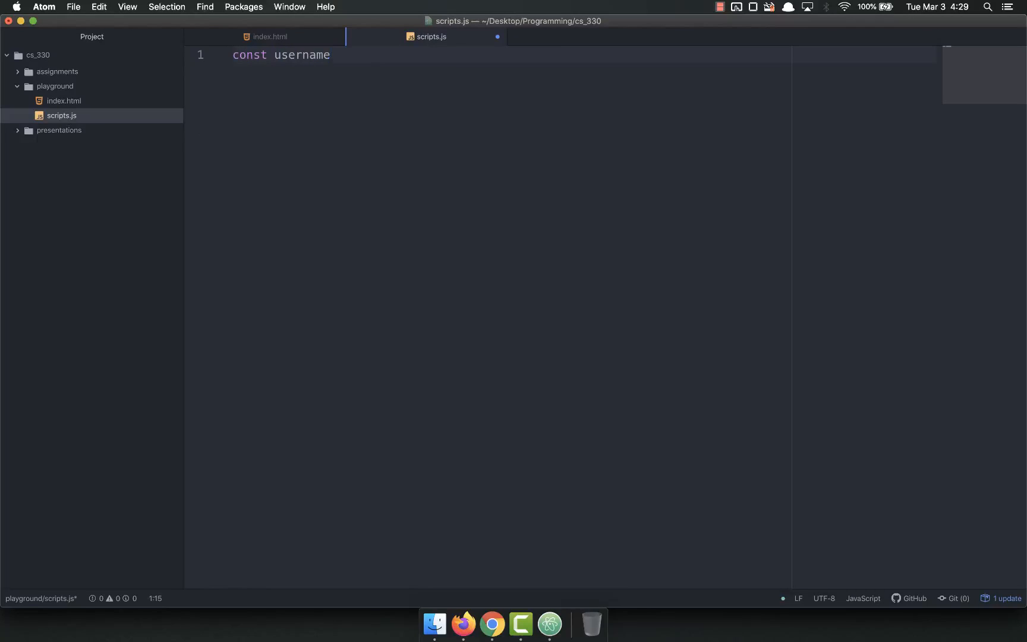
type(" = primt")
key("BackSpace")
key("BackSpace")
key("BackSpace")
type("ompt(")
type("\"What's your us")
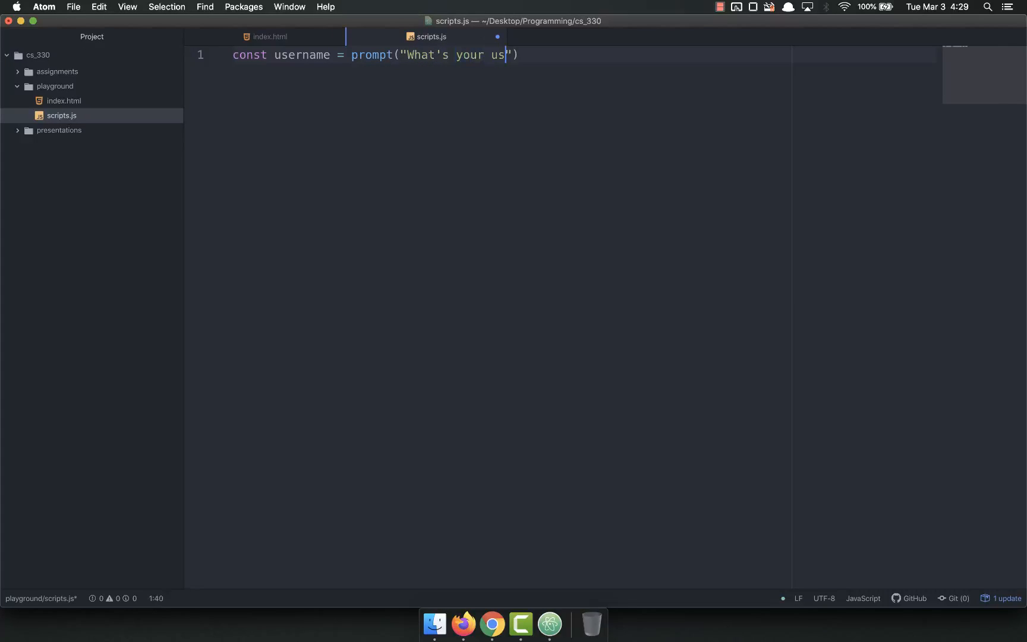
type("ername?")
key("Right")
key("Right")
type(";")
Add alert("Hello " + username); and a console.log nice-to-meet-you line, save, and switch to Chrome
key("Return")
type("alert(\"Hel")
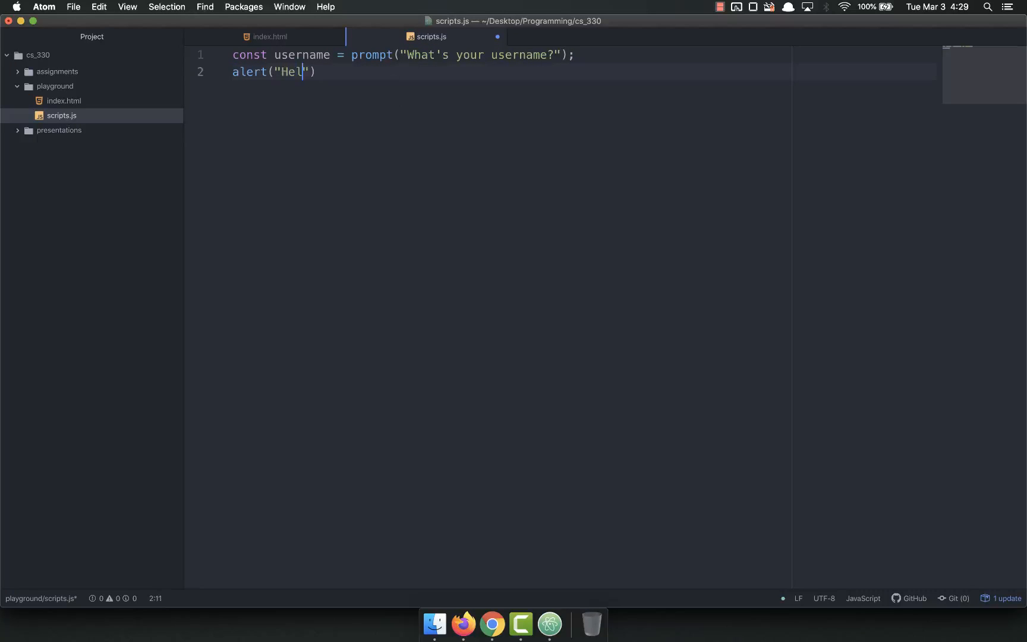
type("lo \" ")
type("+ username)")
type(";")
key("Return")
type("cll")
key("BackSpace")
key("BackSpace")
key("BackSpace")
type("console.log(")
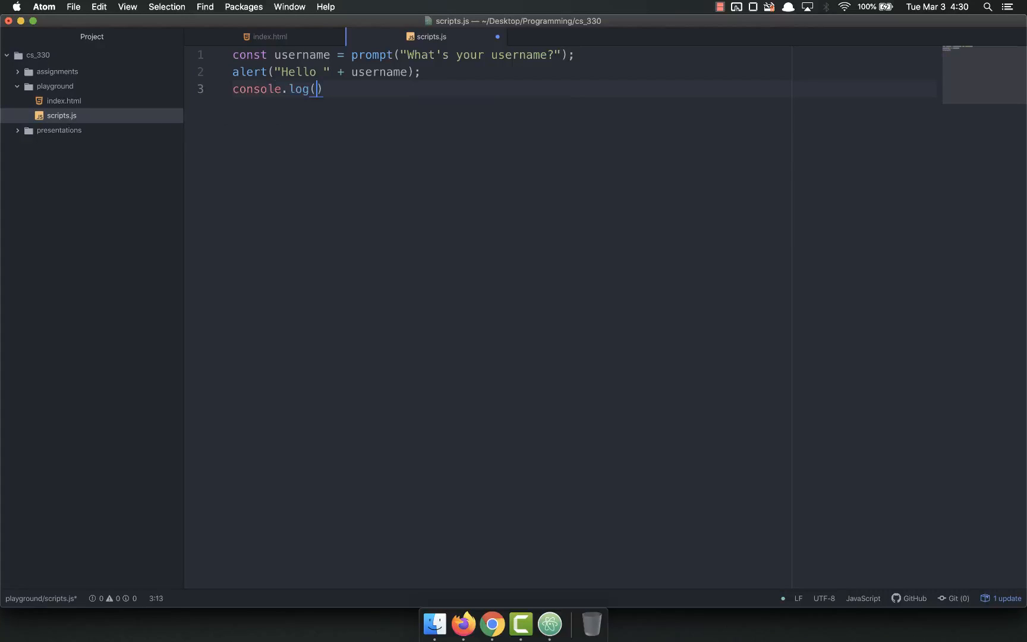
type("\"It's ")
type("nice to meet yo")
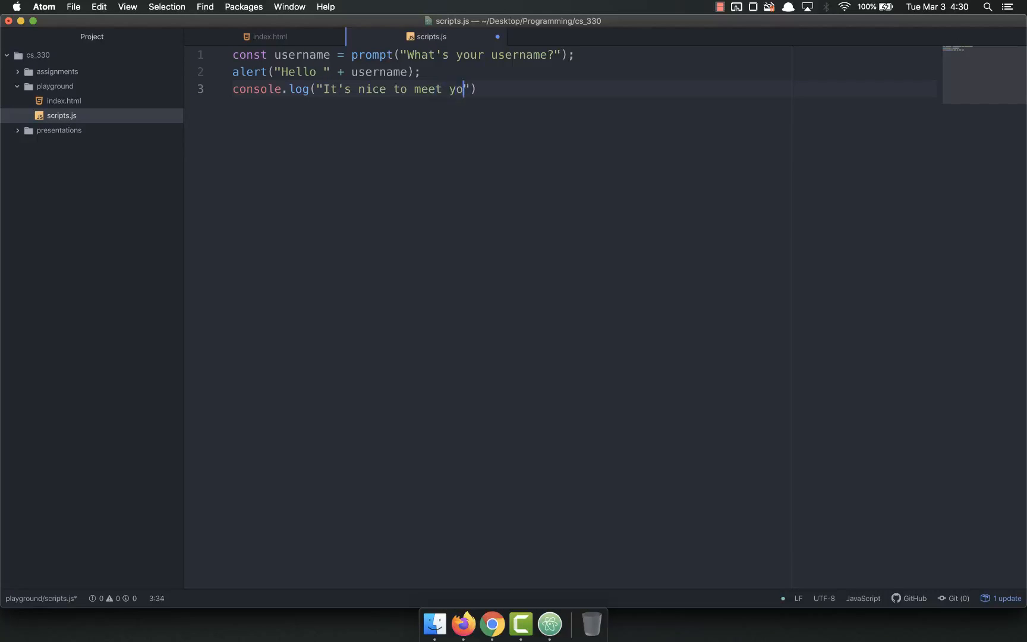
type("u, \" + use")
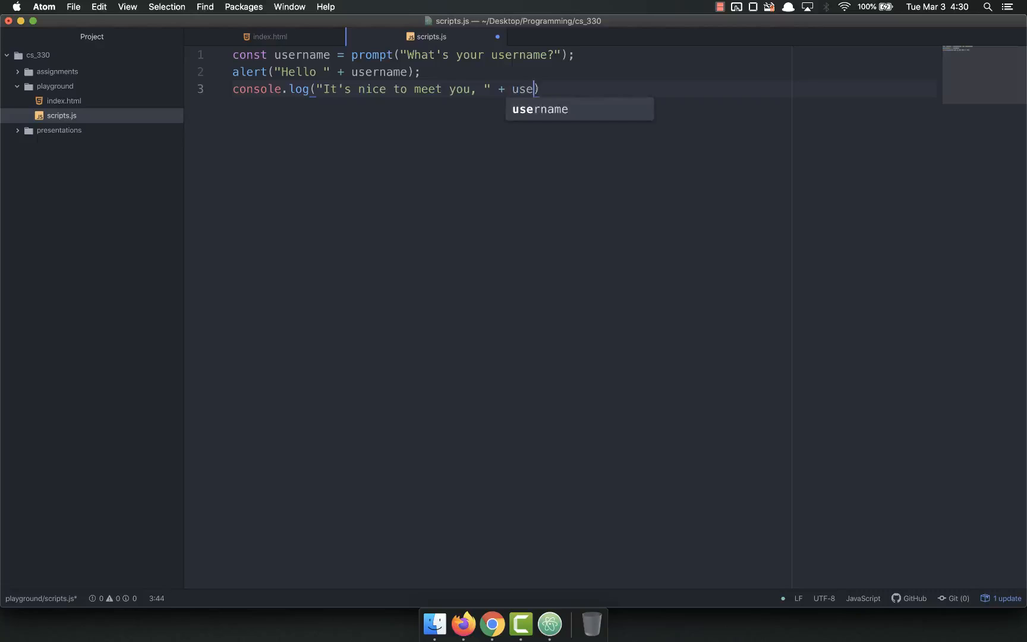
type("rname")
key("super+s")
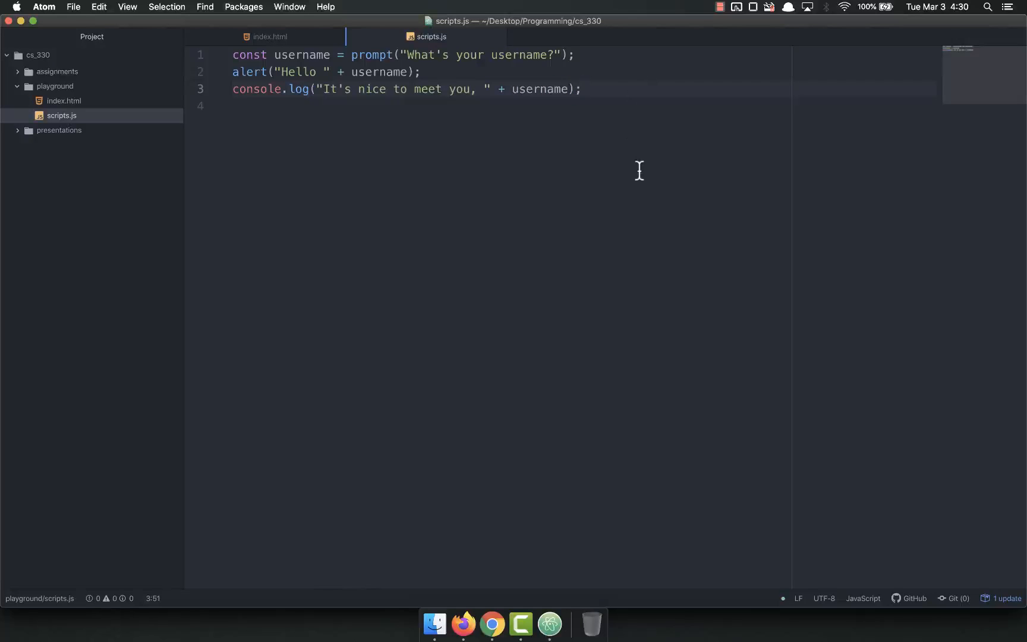
key("super+Tab")
Reload the page, enter the username jbastean, dismiss the Hello alert and check the console log
key("super+r")
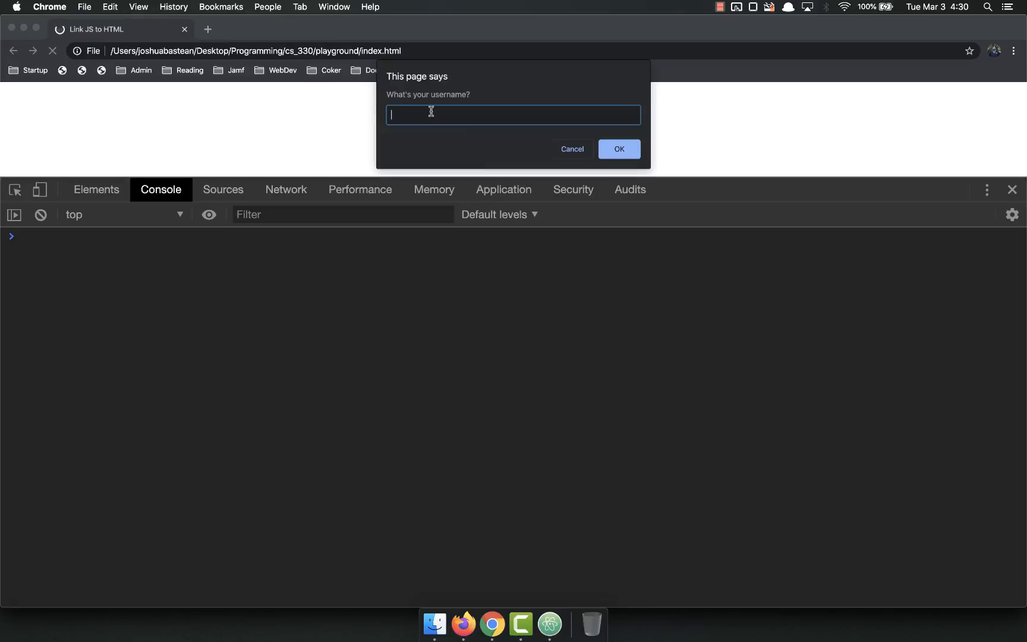
type("jbastean")
left_click(619, 149)
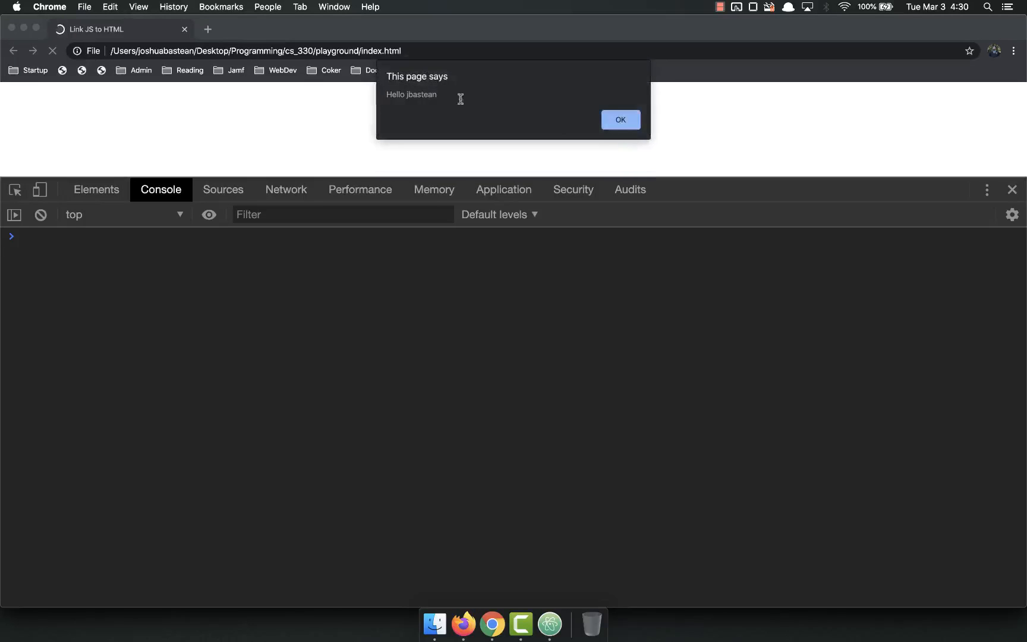
left_click(623, 118)
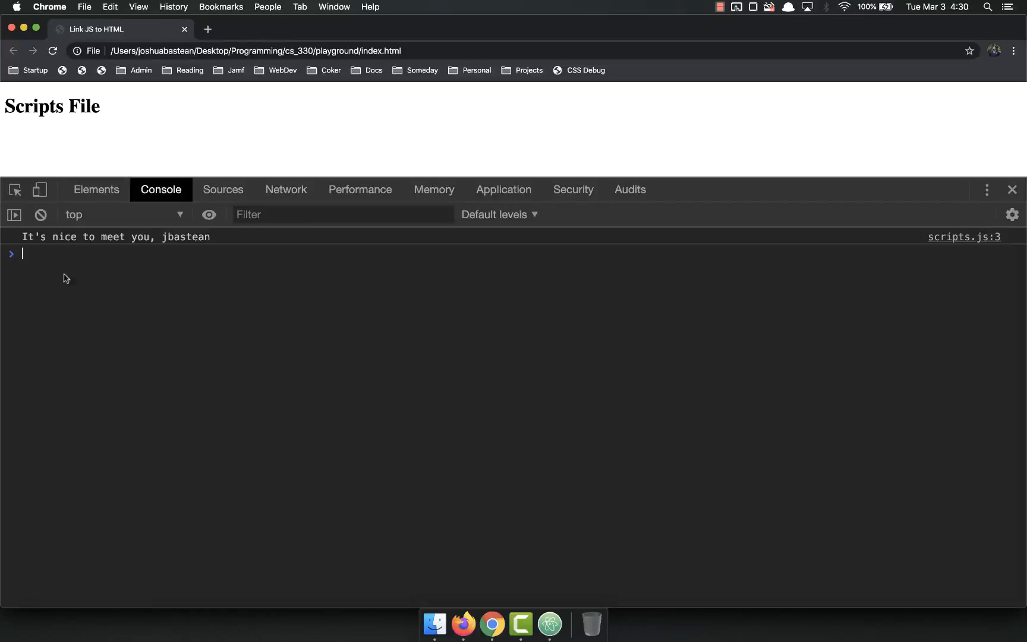
left_click(482, 298)
Glance at the alert line in the editor before returning to the browser
key("super+Tab")
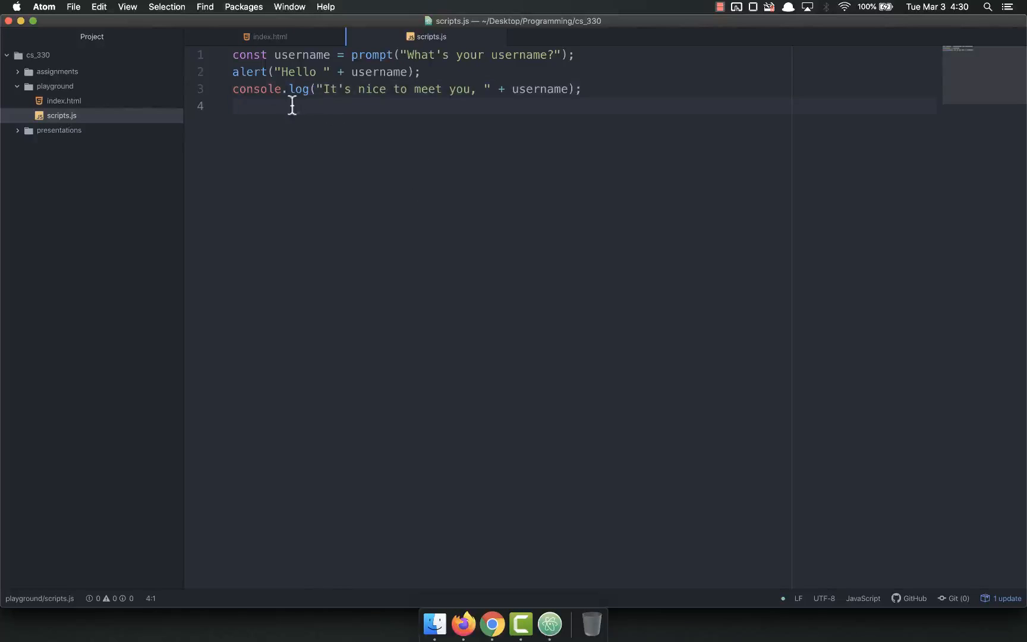
left_click(270, 72)
key("super+Tab")
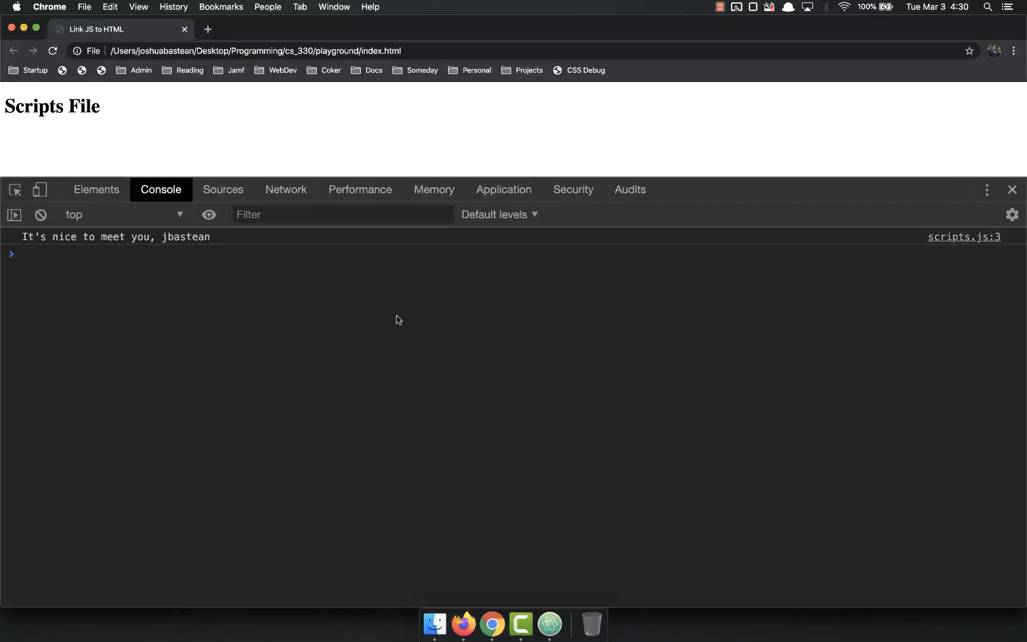
type("username")
Query username in the console to confirm it returns "jbastean"
key("Return")
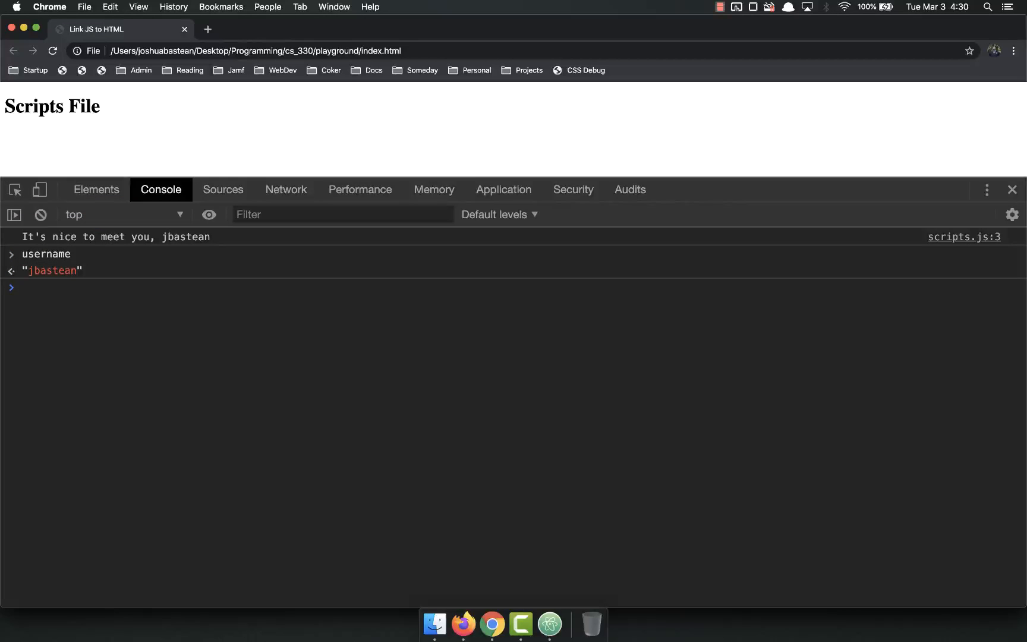